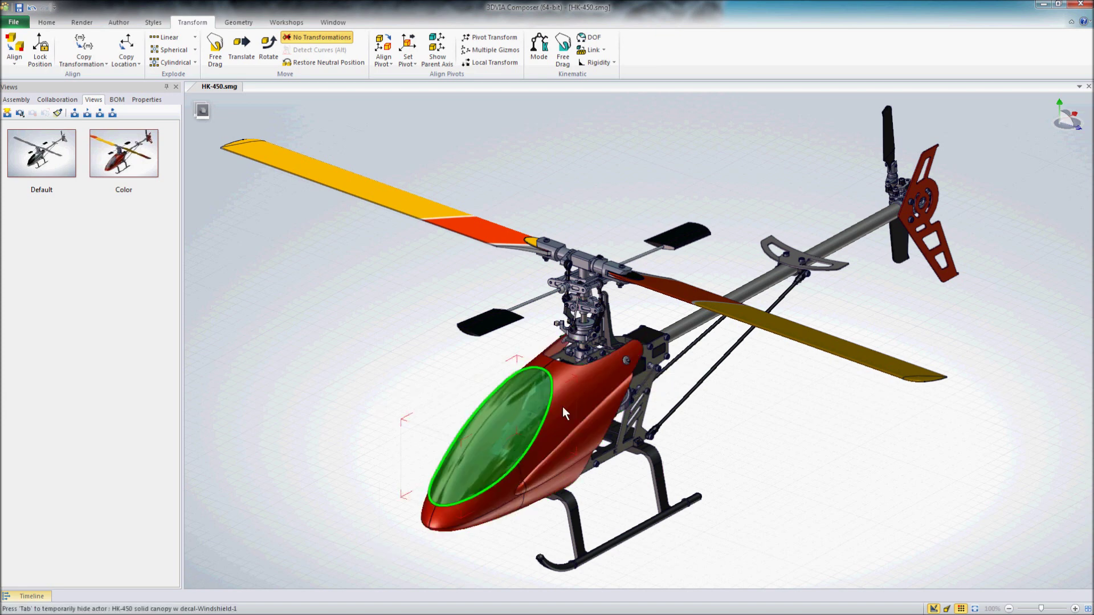
Step: Make the red canopy shell transparent and zoom in on the rotor head and frame
right_click(583, 400)
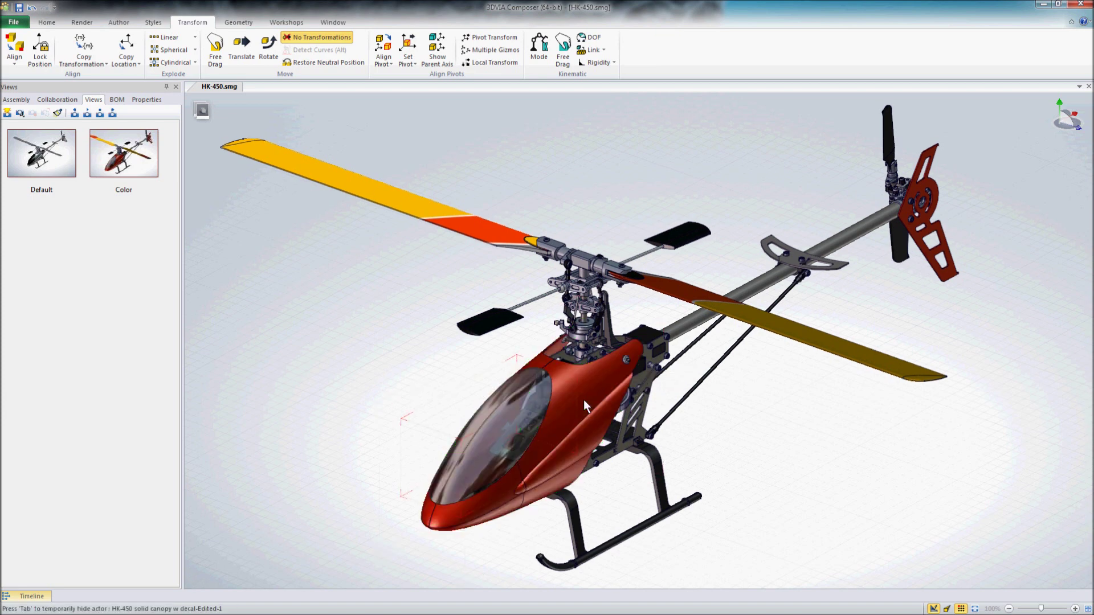
left_click(615, 387)
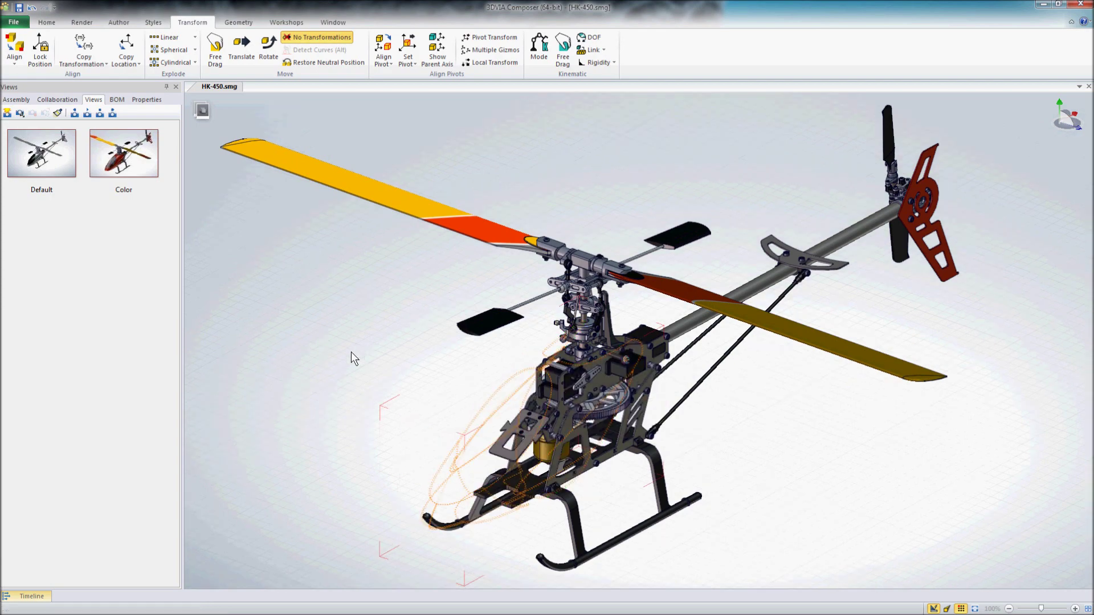
scroll(590, 333, "up", 2)
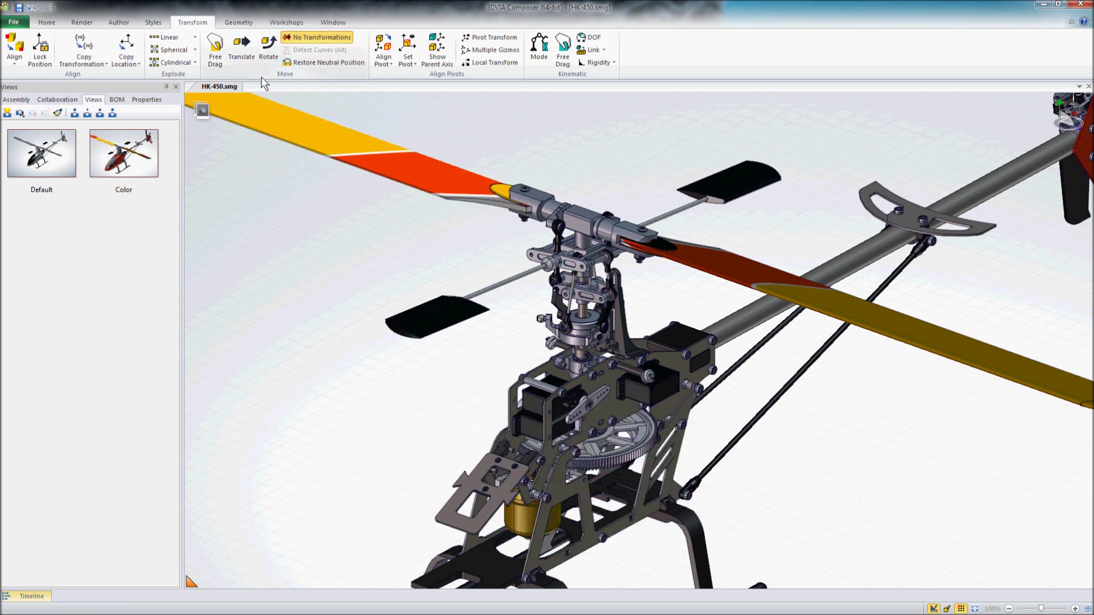
left_click(215, 51)
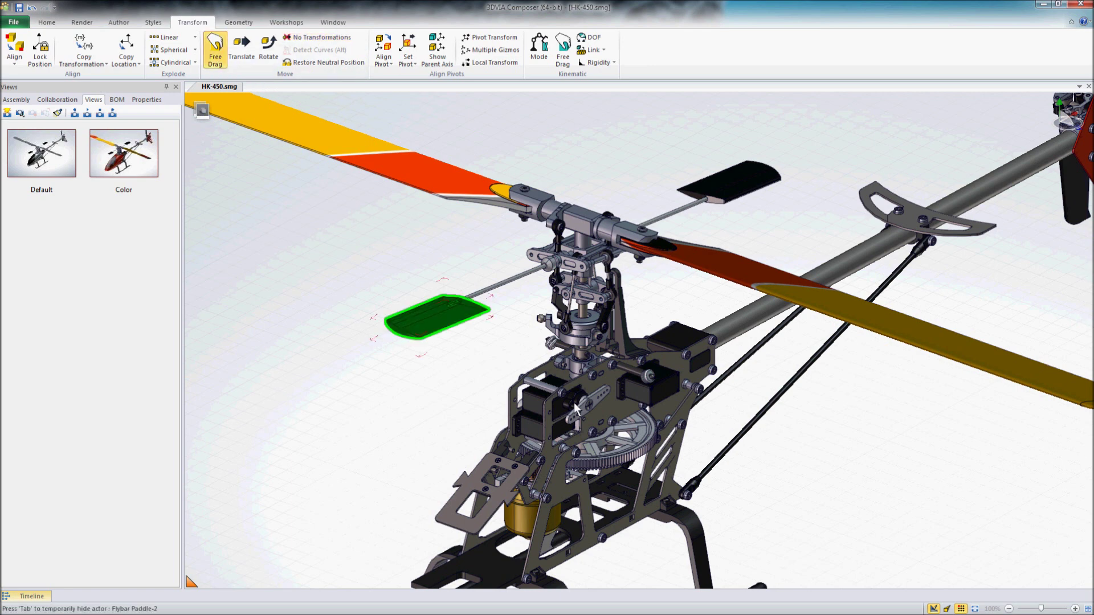
left_click_drag(655, 453, 785, 391)
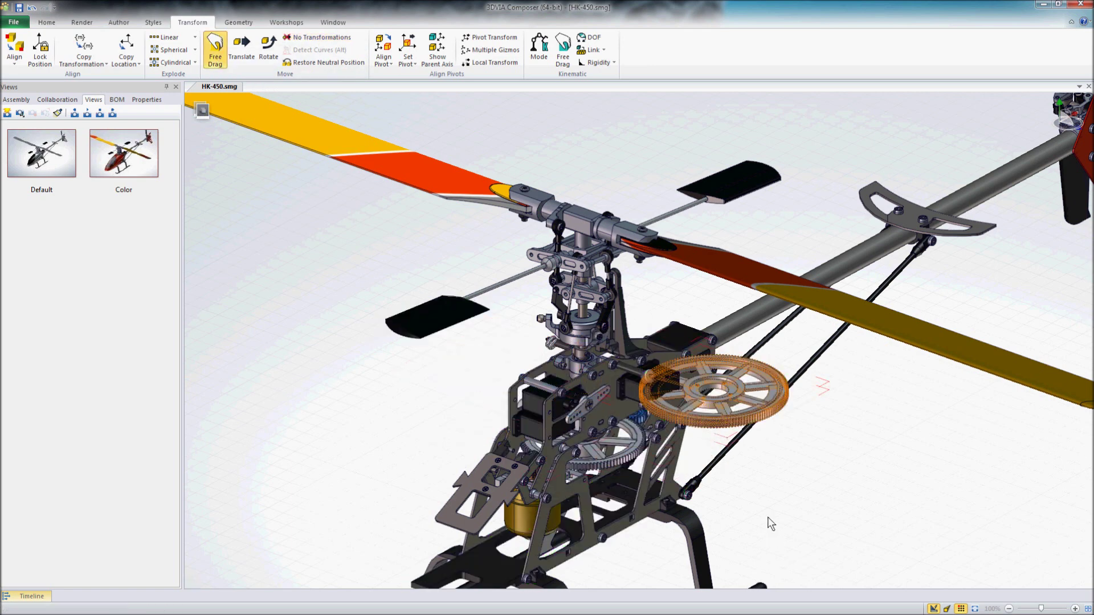
key("ctrl+z")
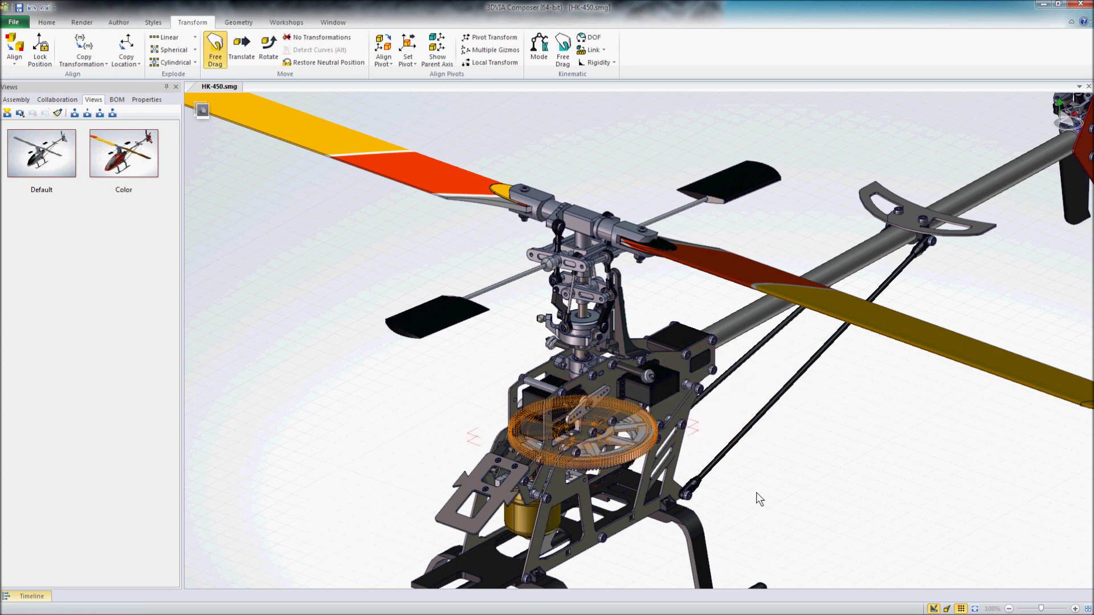
key("Escape")
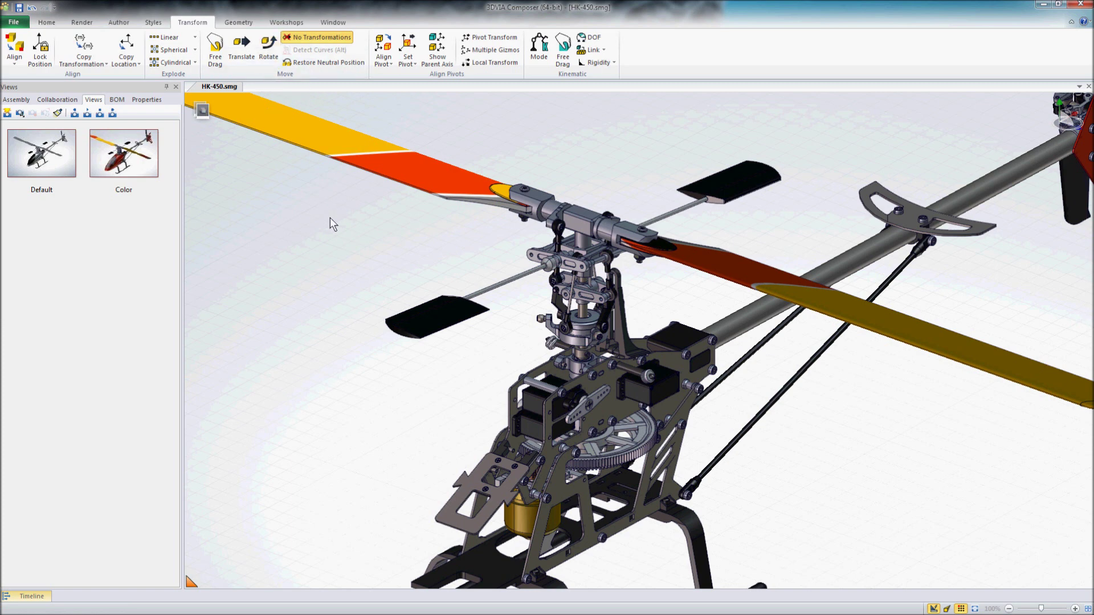
left_click(638, 443)
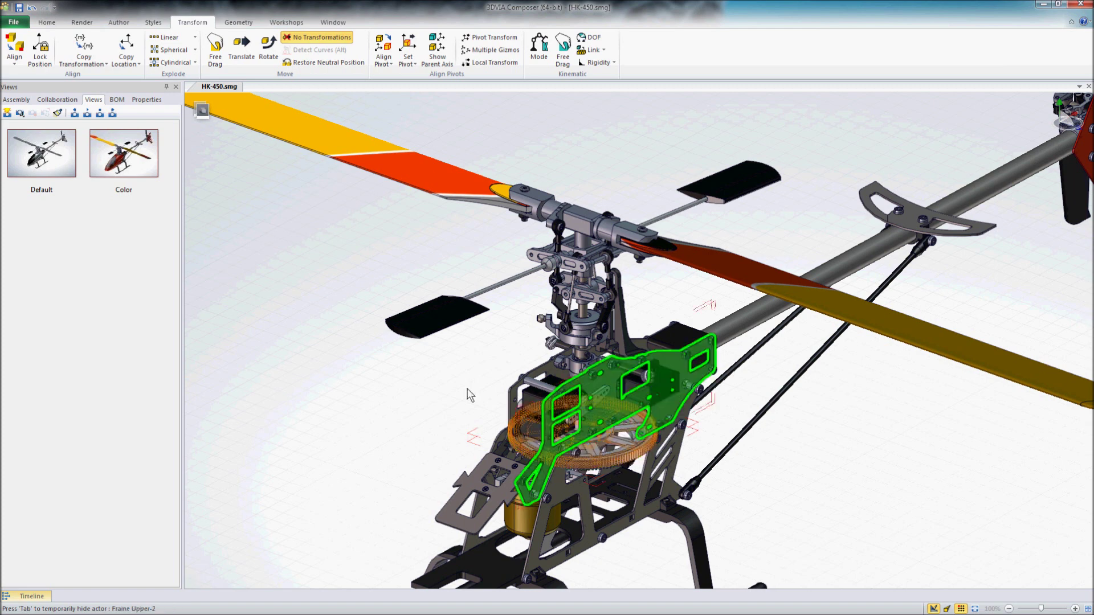
Step: Give the main drive gear a Pivot kinematic link turning about the Y+ axis
left_click(146, 100)
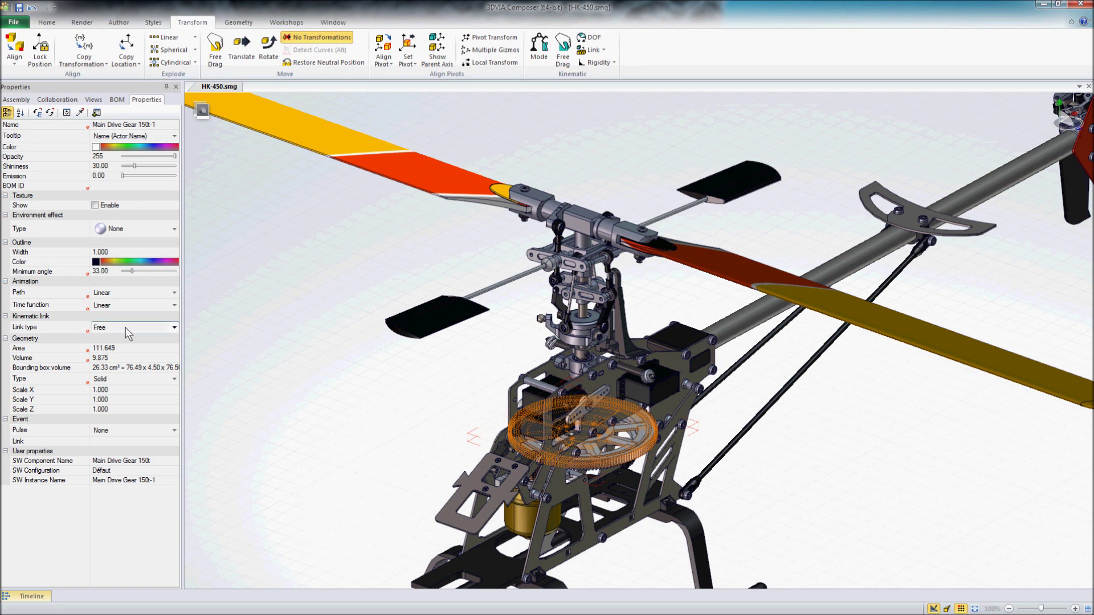
left_click(174, 328)
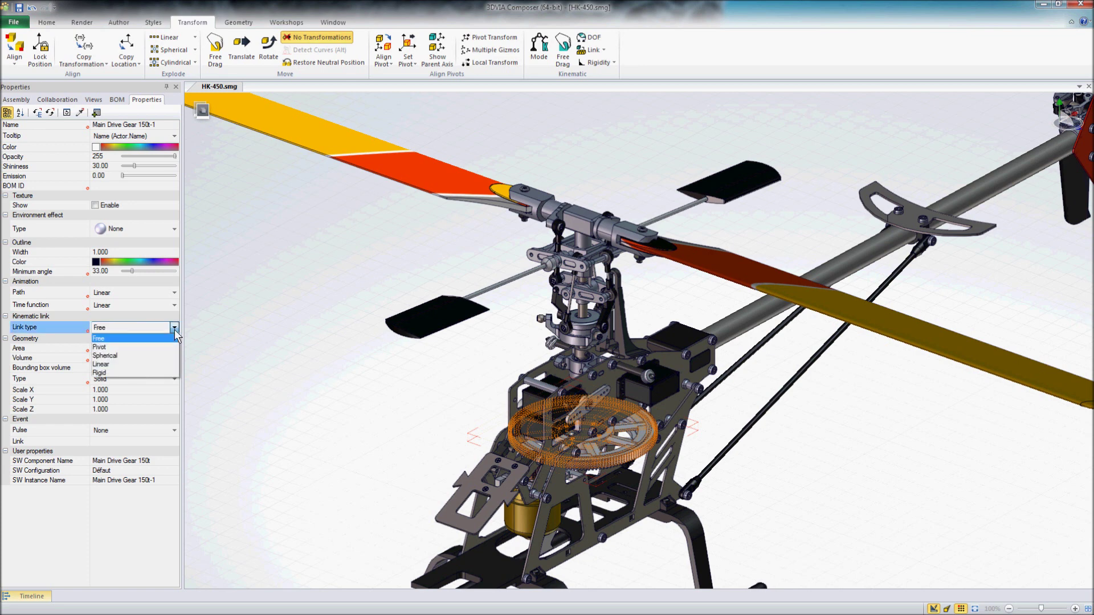
left_click(109, 347)
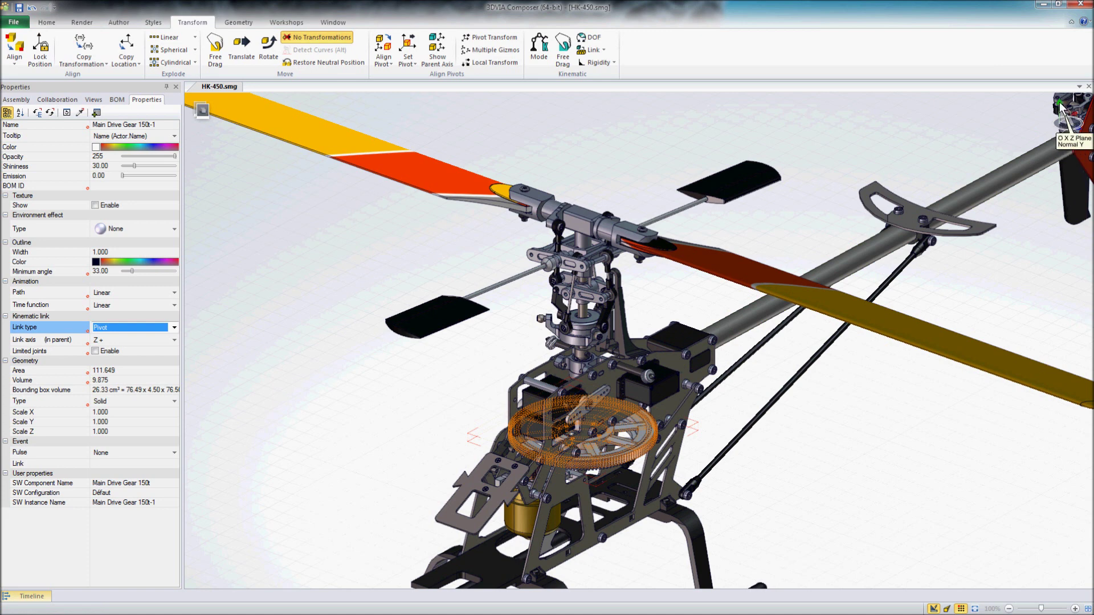
left_click(175, 340)
left_click(141, 360)
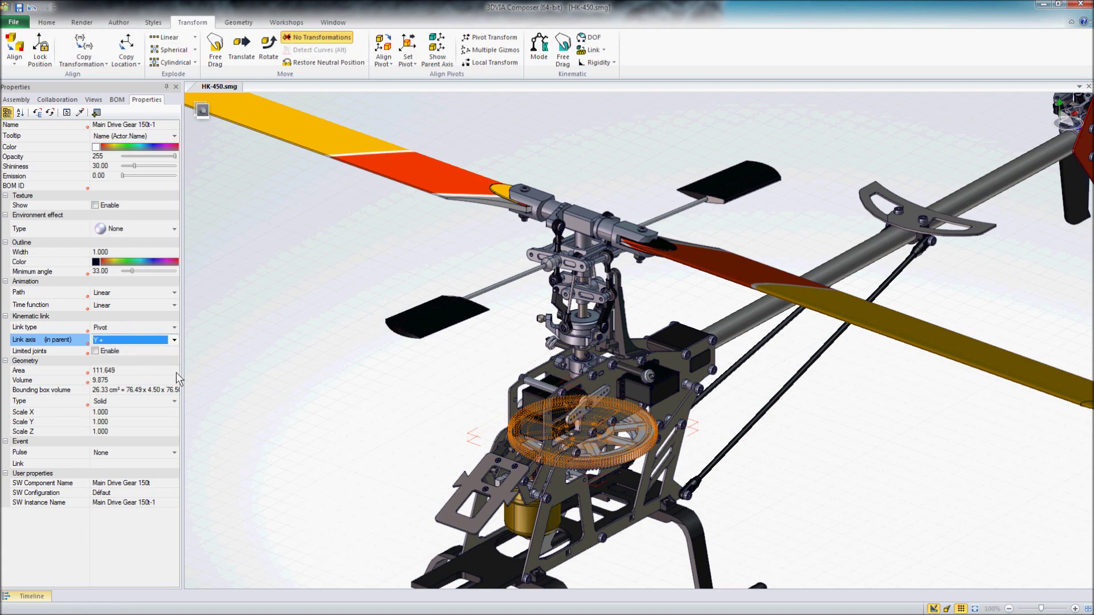
left_click(382, 392)
Step: Enable Kinematic Mode and Kinematic Free Drag, then drag the main drive gear to spin it on its pivot
scroll(427, 395, "down", 3)
scroll(539, 429, "up", 3)
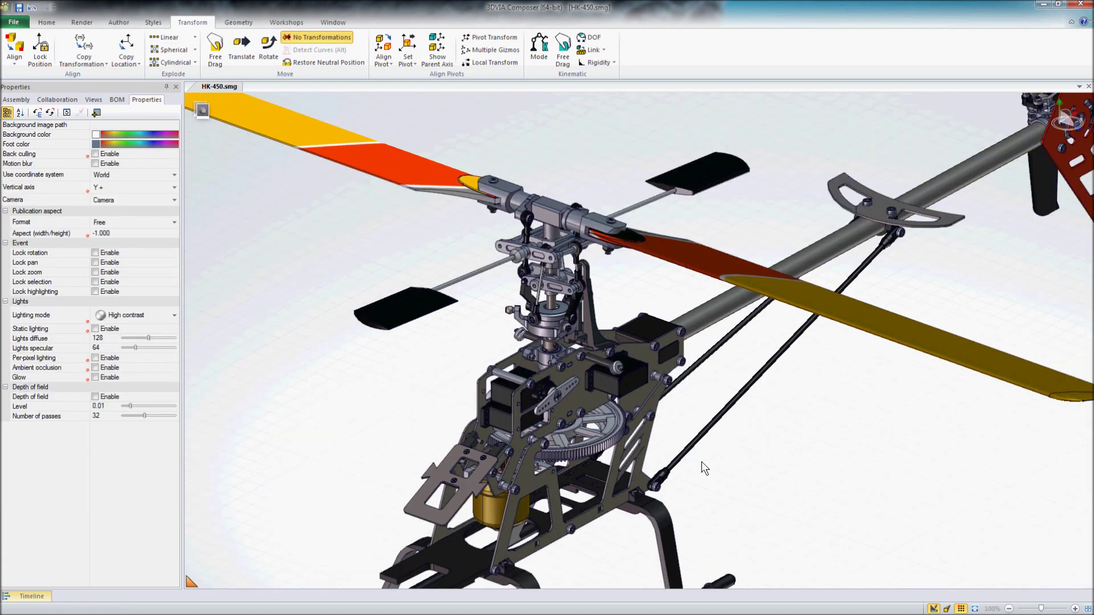
left_click(225, 56)
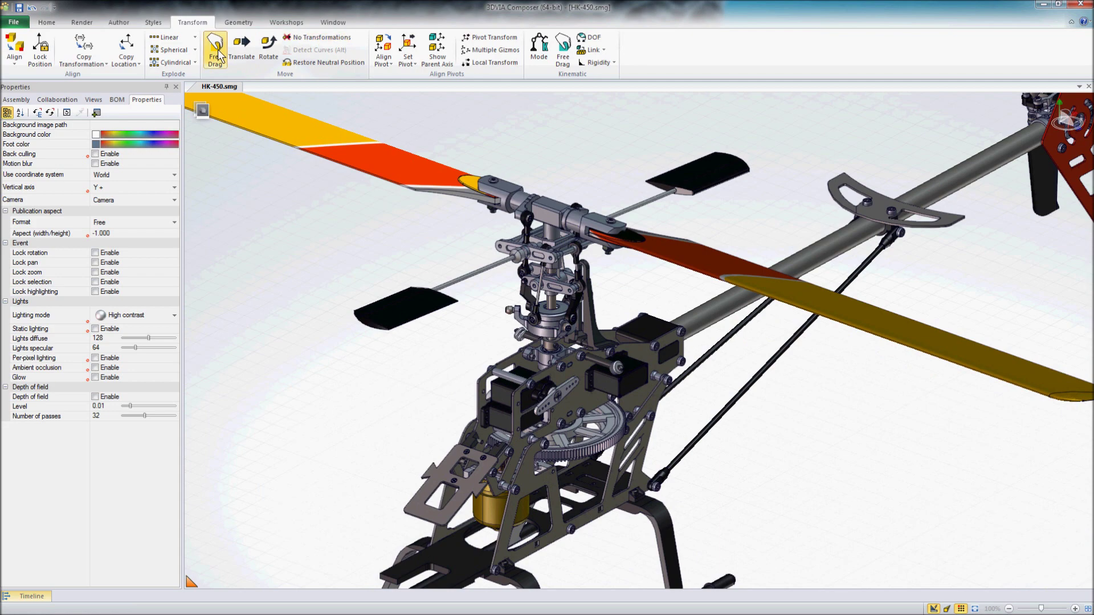
left_click(564, 55)
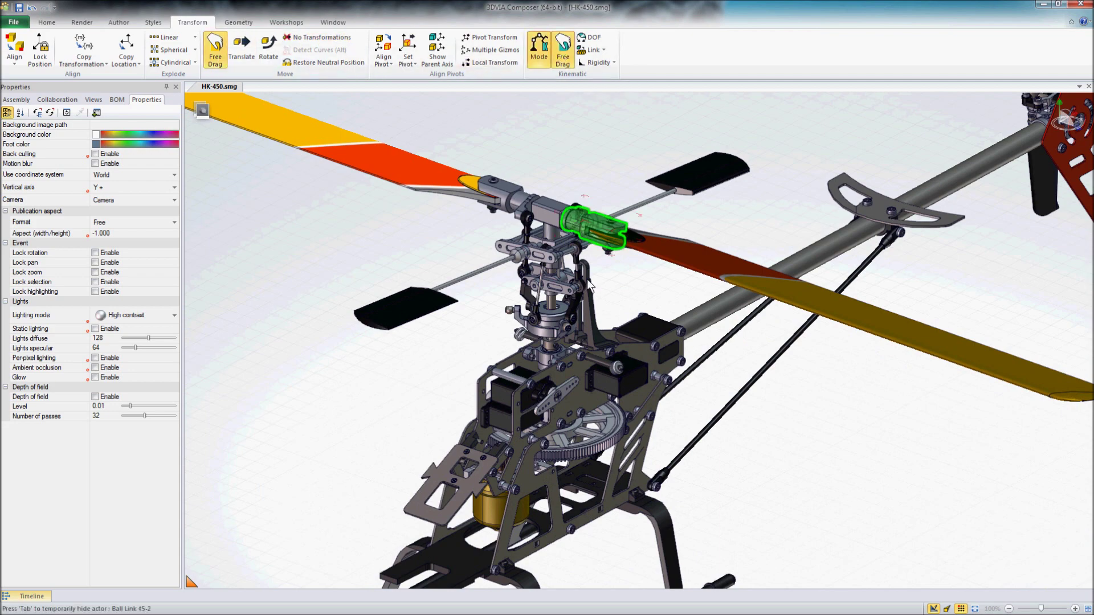
left_click(598, 436)
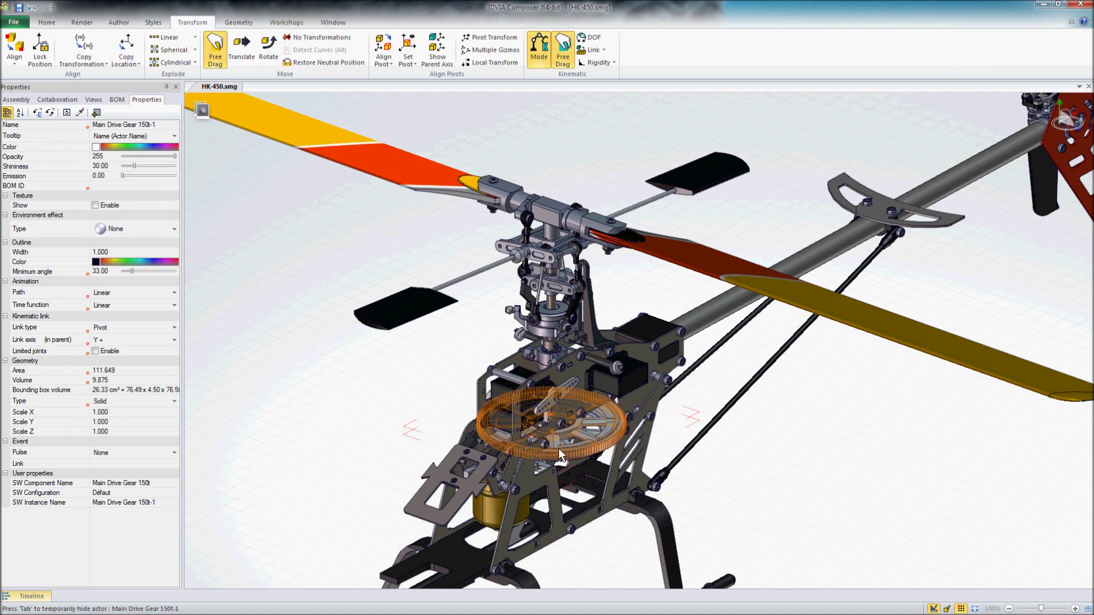
left_click_drag(558, 449, 591, 452)
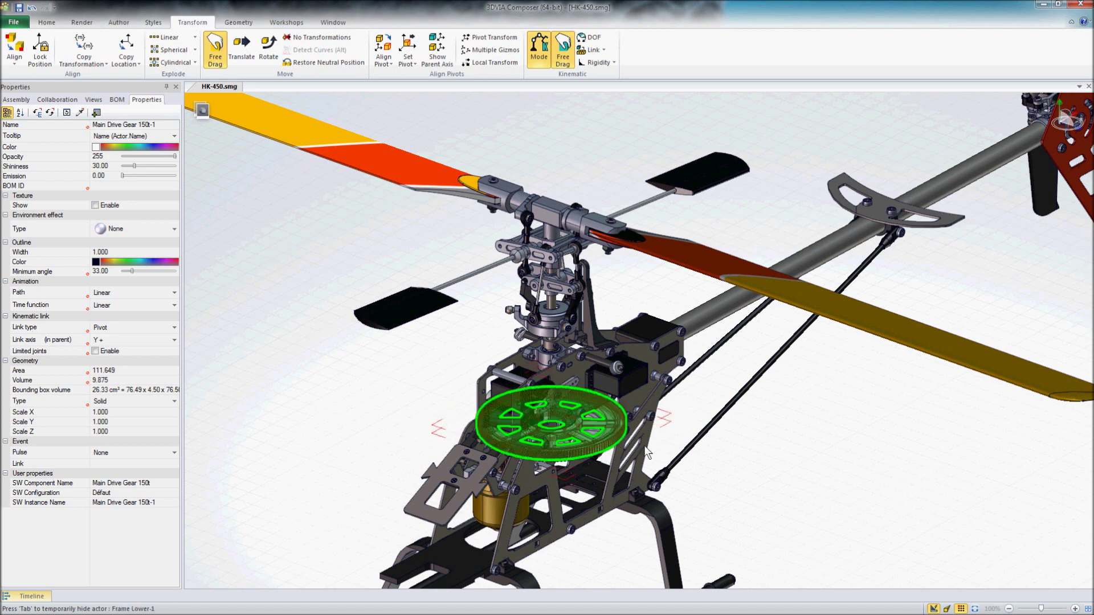
left_click(718, 456)
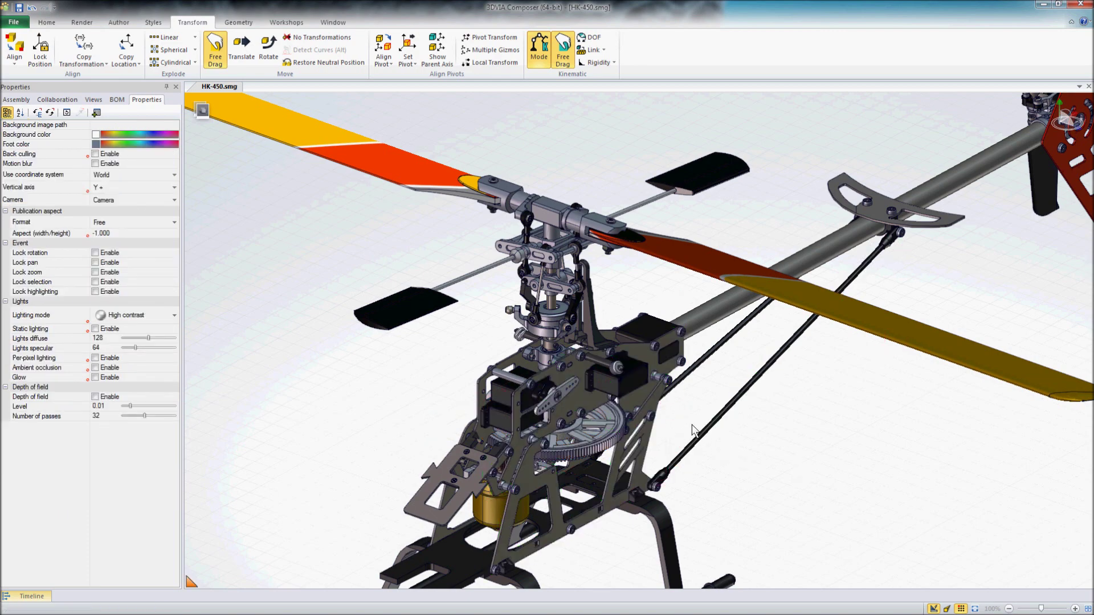
Step: Leave Kinematic Free Drag mode with Esc
key("Escape")
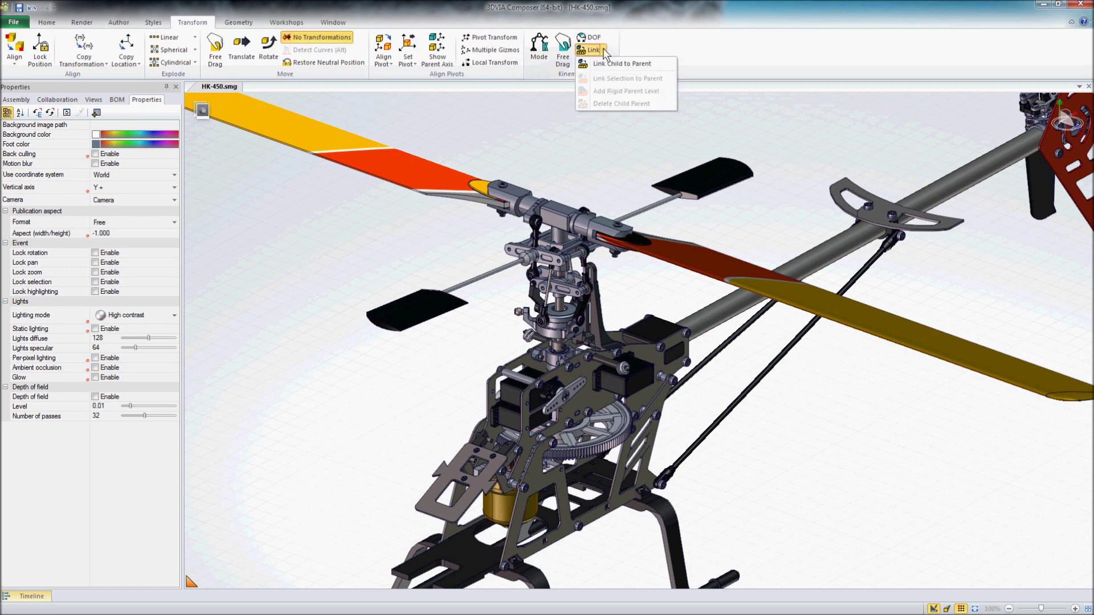
Step: Link the rotor head as a child of the main drive gear using Link Child to Parent
left_click(614, 64)
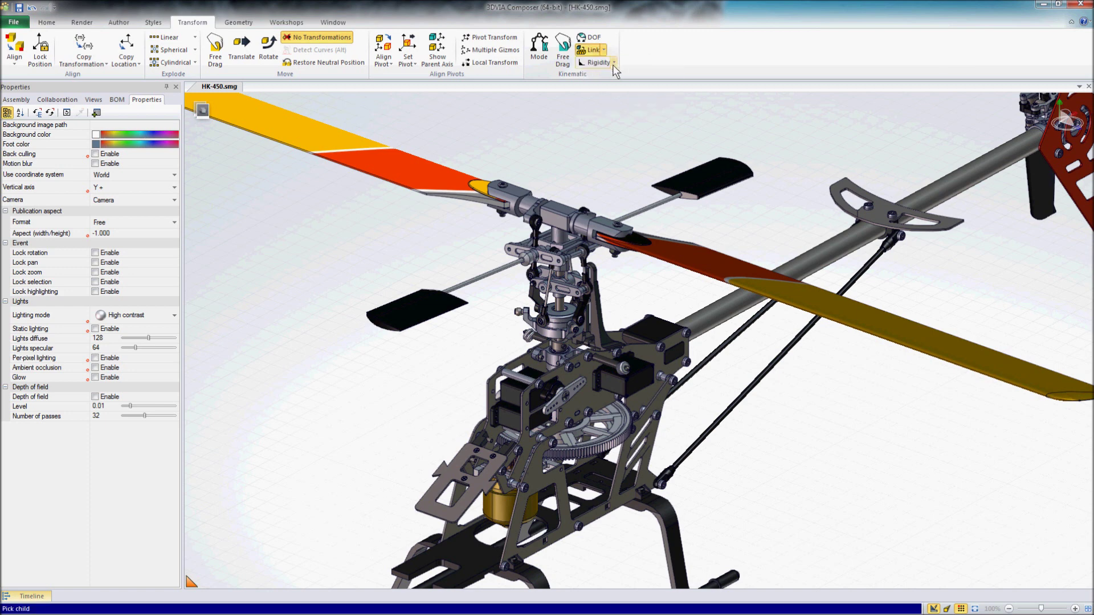
left_click(556, 220)
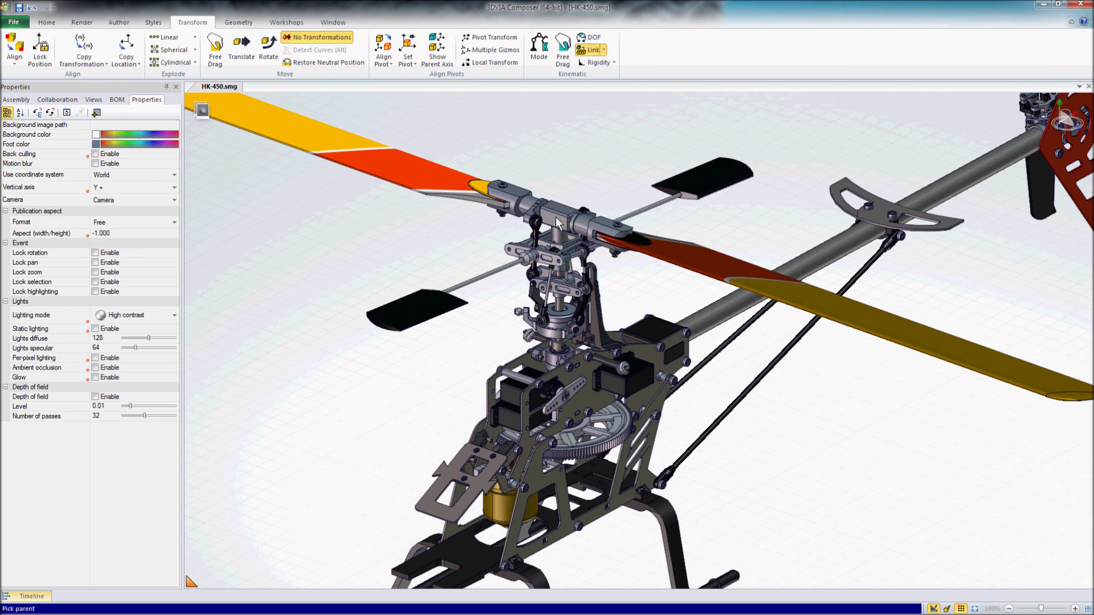
left_click(617, 427)
key("Escape")
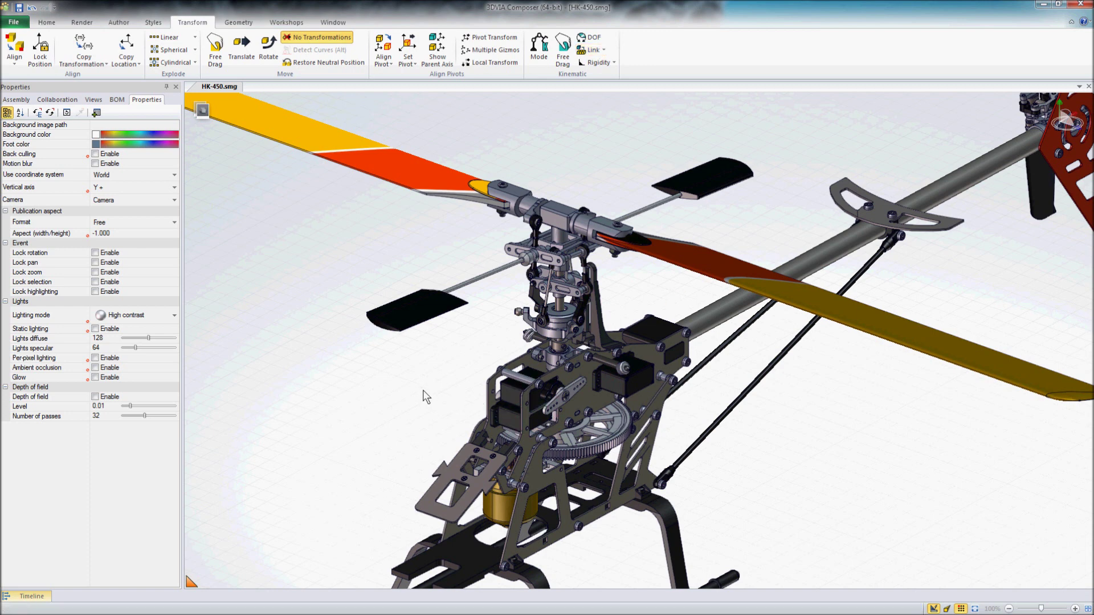
Step: Rotate the main drive gear about -79° with the Rotate tool
left_click(268, 49)
left_click(619, 432)
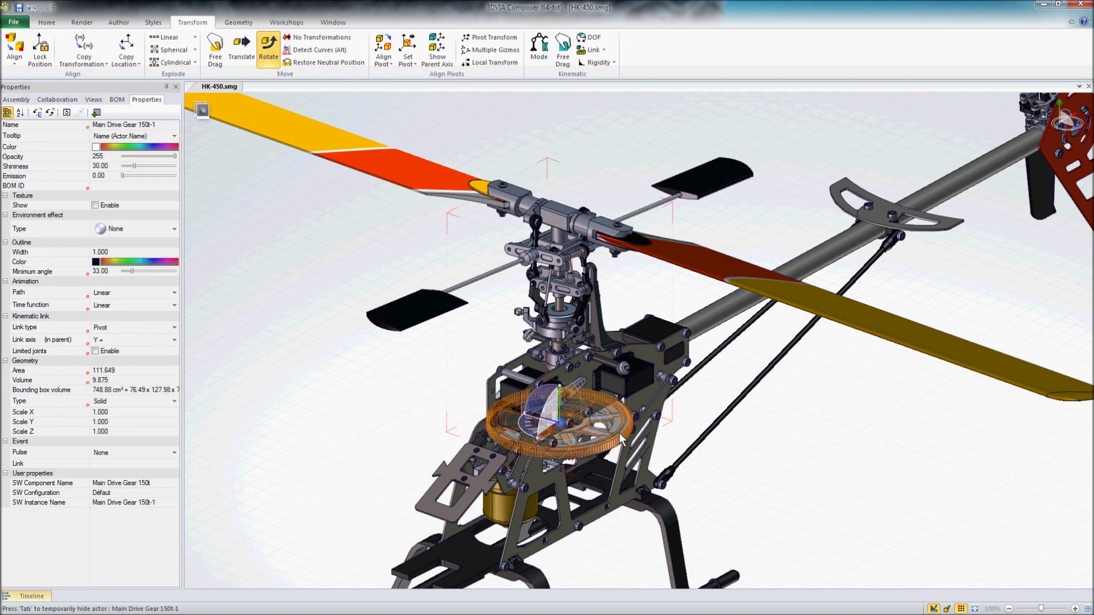
mouse_move(526, 434)
left_mouse_down()
mouse_move(494, 423)
mouse_move(472, 385)
mouse_move(523, 435)
mouse_move(511, 438)
mouse_move(477, 409)
mouse_move(542, 431)
mouse_move(524, 421)
left_mouse_up()
Step: Undo the gear rotation and exit the Rotate tool
left_click(388, 381)
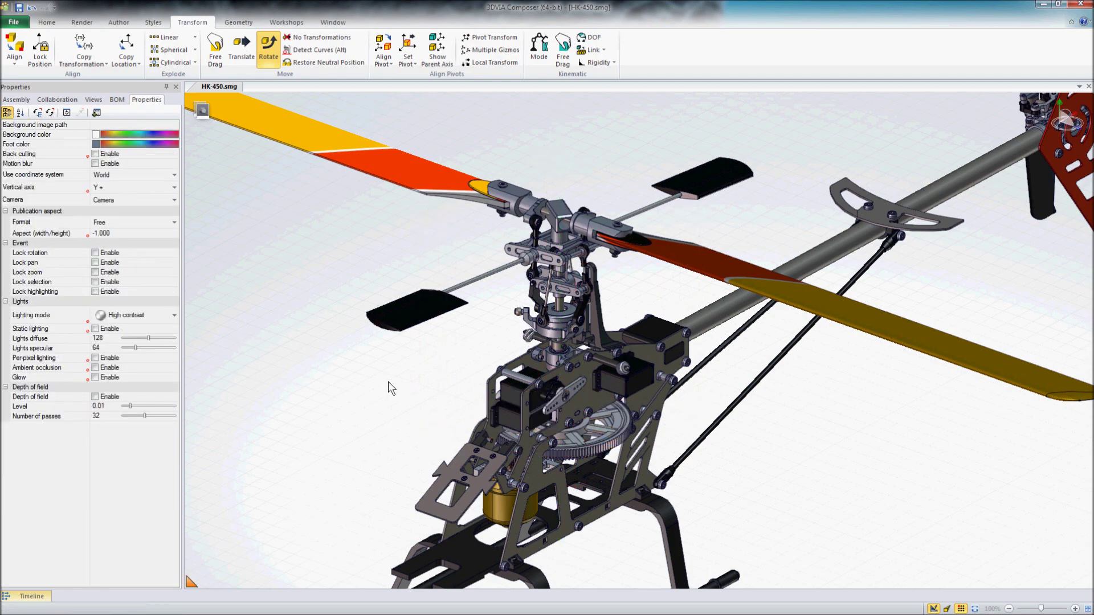
key("ctrl+z")
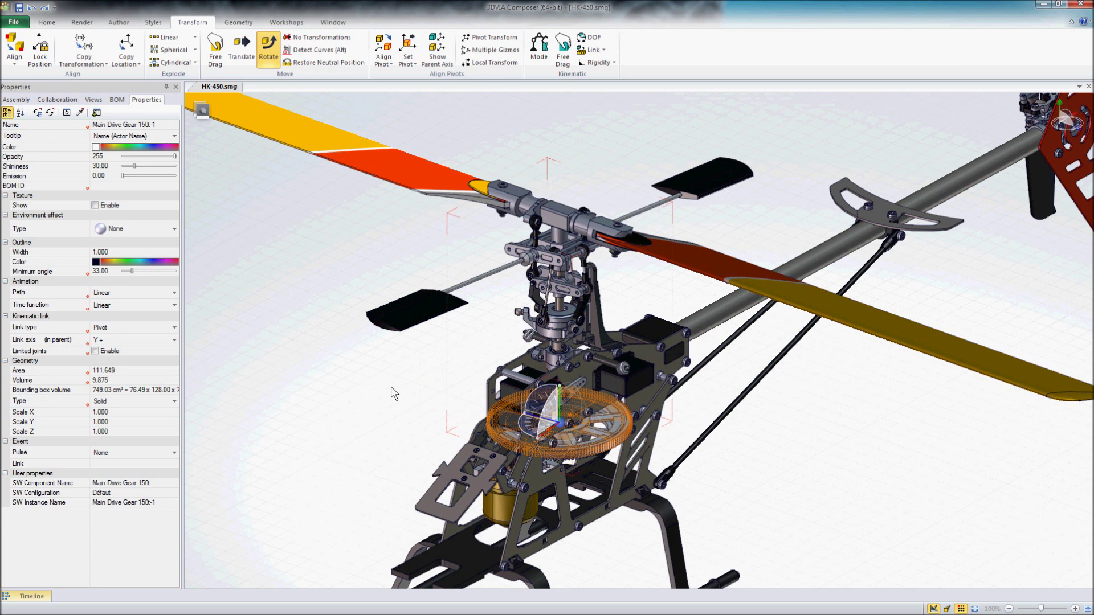
left_click(390, 386)
key("Escape")
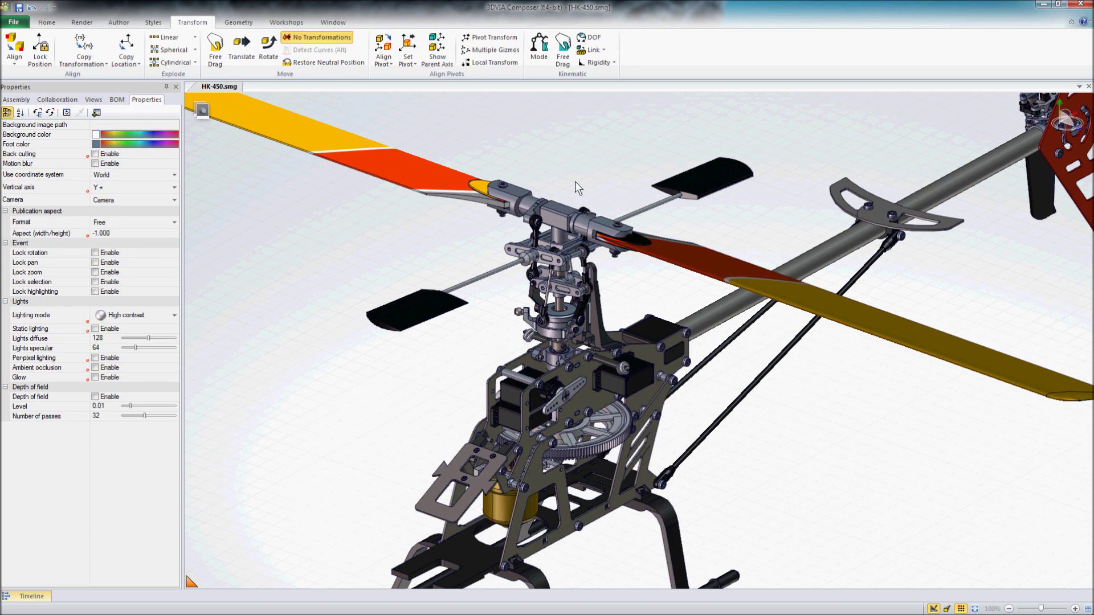
Step: Delete the rotor head's child-parent link to the main drive gear
left_click(558, 227)
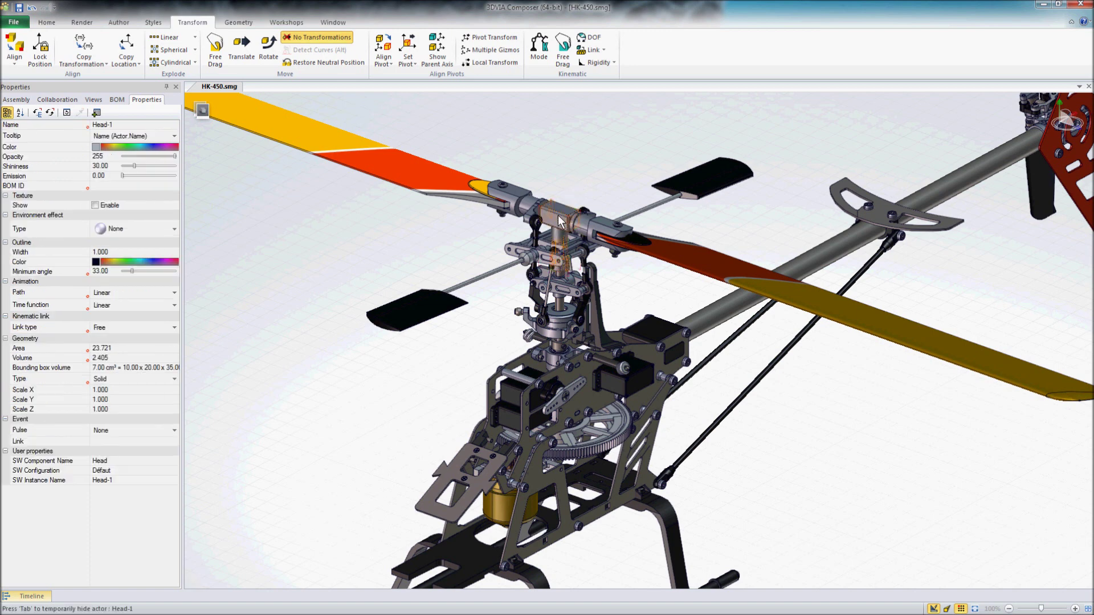
left_click(593, 50)
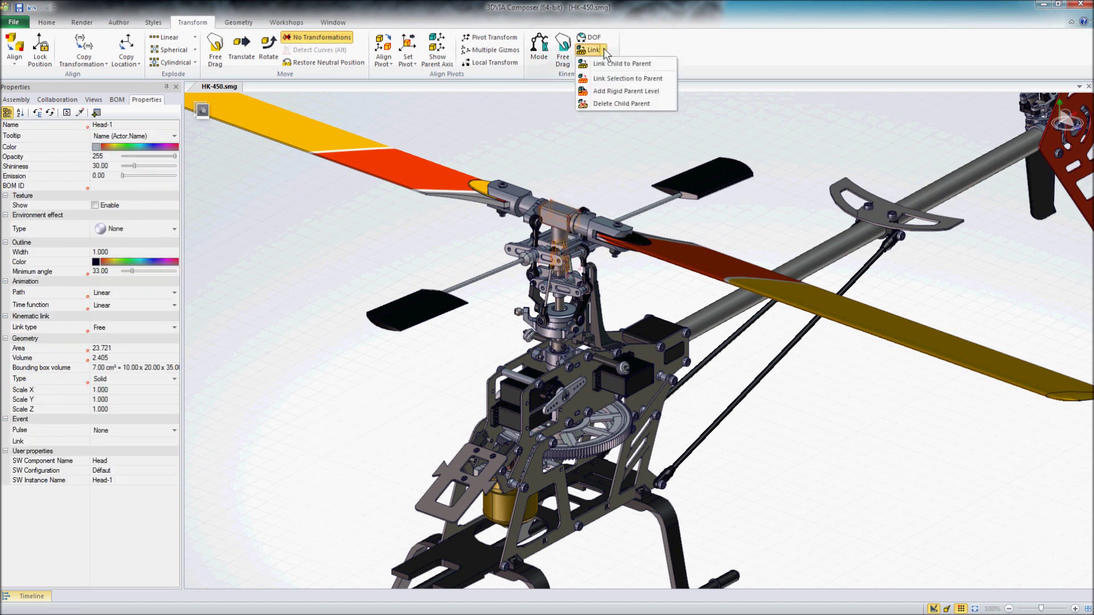
left_click(622, 103)
left_click(581, 154)
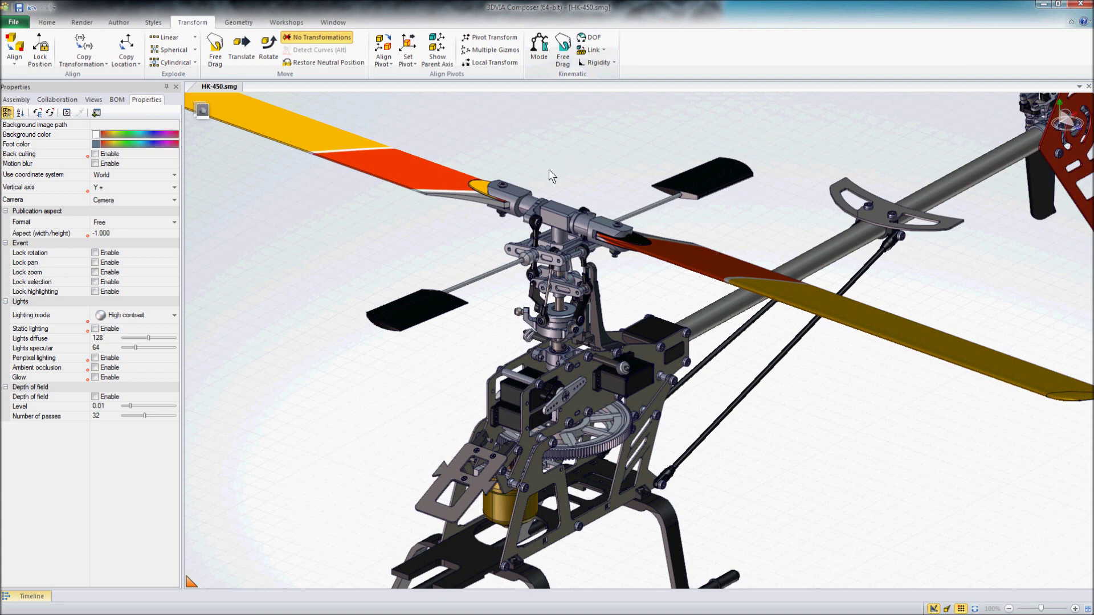
Step: Set a straight side view framed on the rotor head and marquee-select its parts
scroll(532, 250, "down", 2)
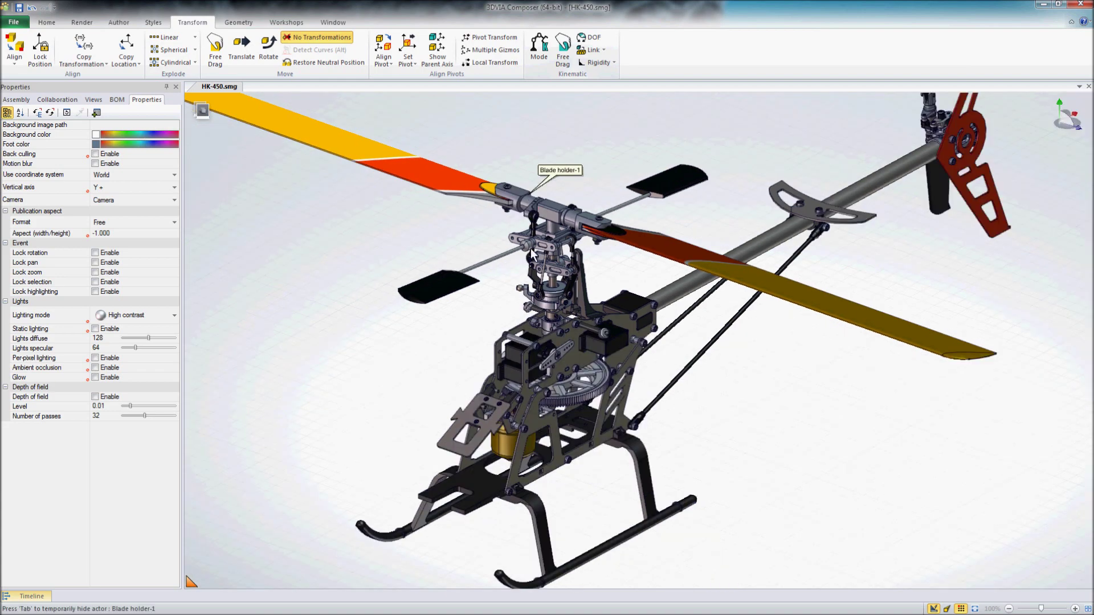
left_click_drag(532, 251, 502, 223)
scroll(499, 221, "up", 2)
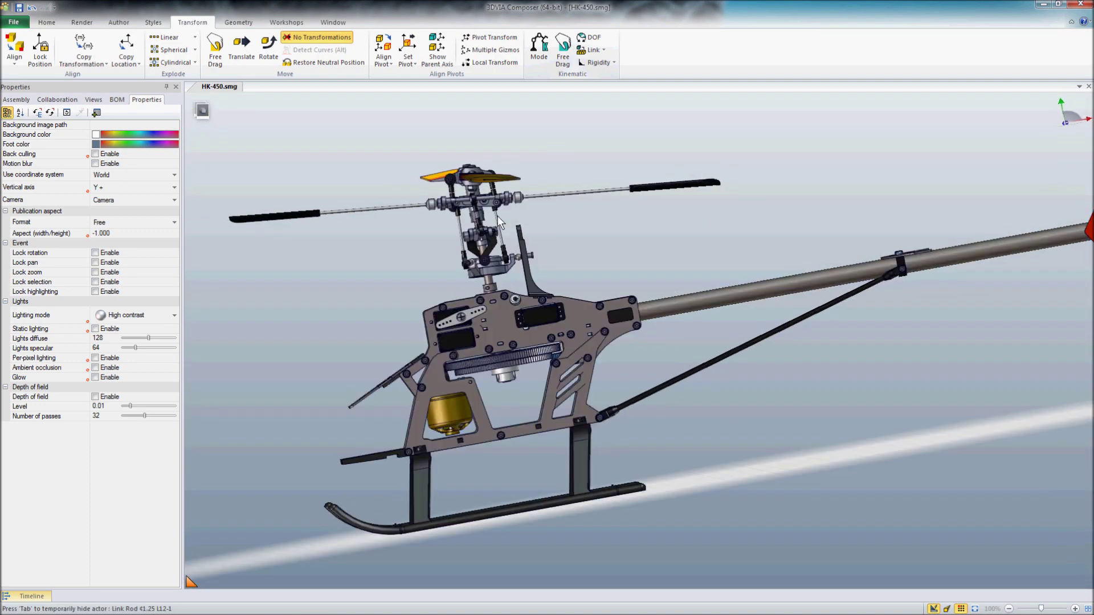
left_click(1060, 122)
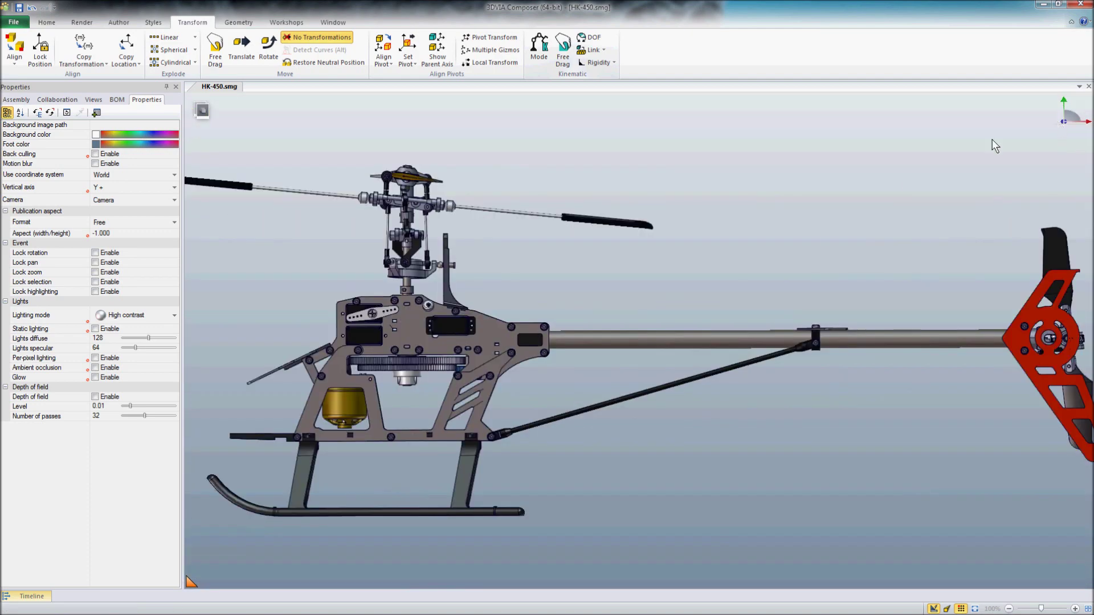
right_click_drag(684, 293, 770, 287)
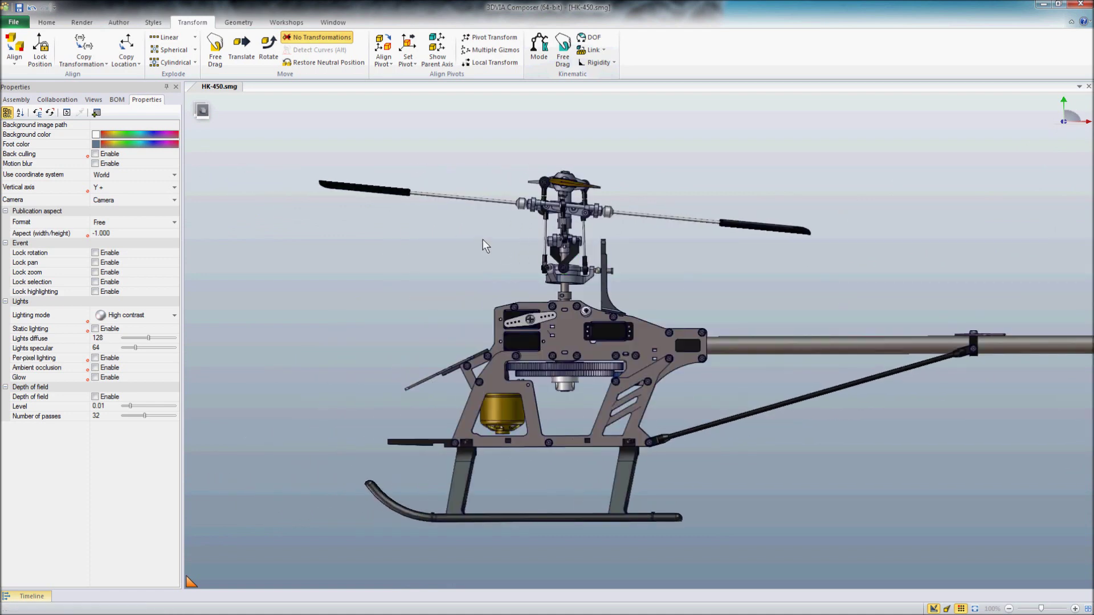
scroll(485, 244, "up", 1)
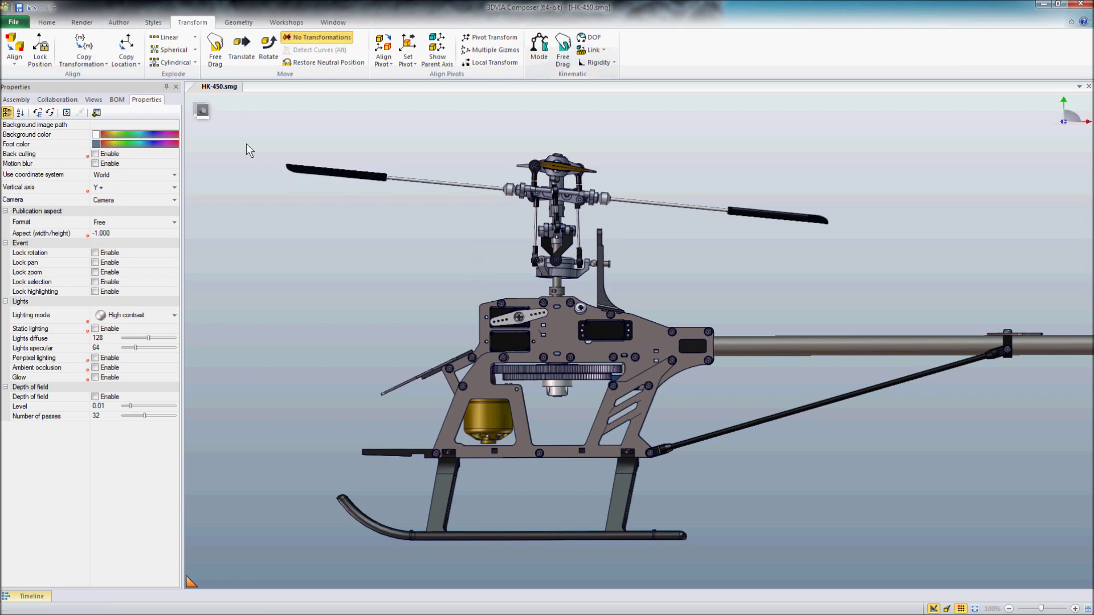
left_click_drag(293, 161, 884, 295)
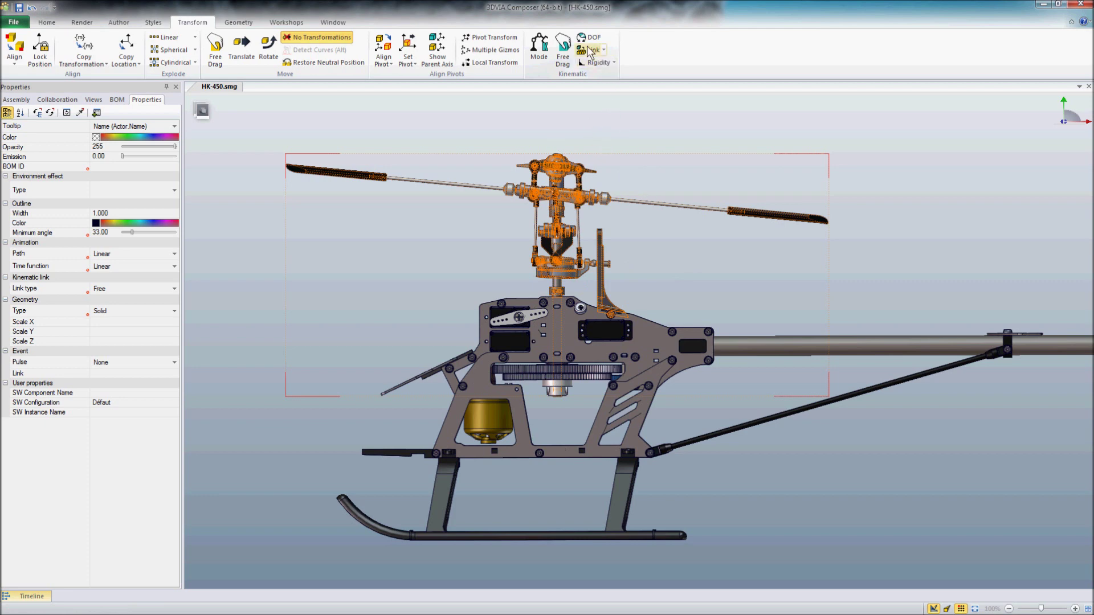
Step: Link the selected rotor head parts to Main Drive Gear 150t-1 with Link Selection to Parent
left_click(605, 50)
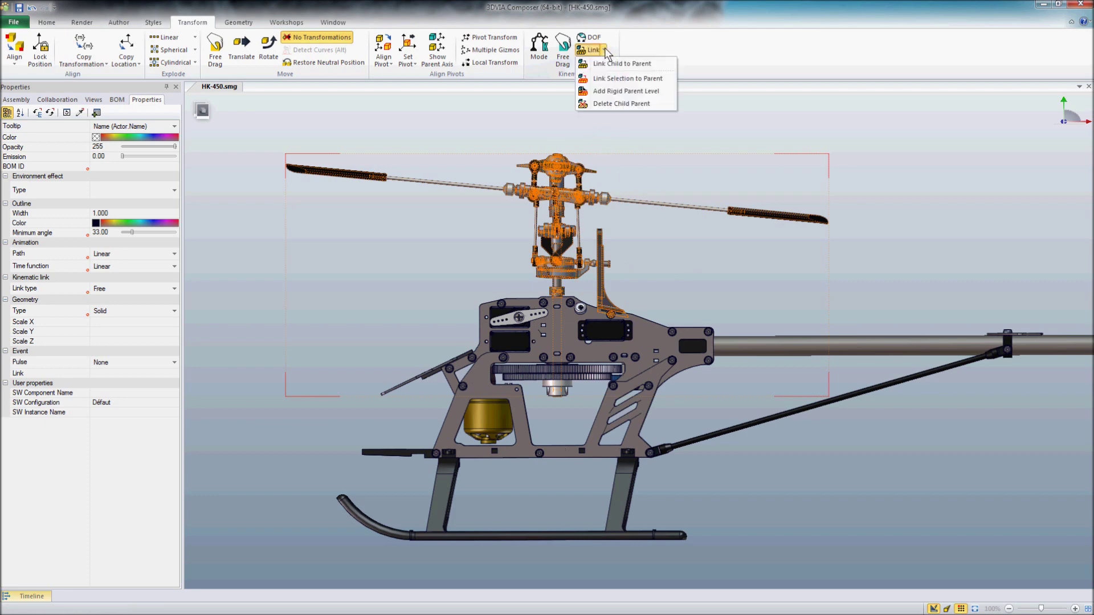
left_click(618, 80)
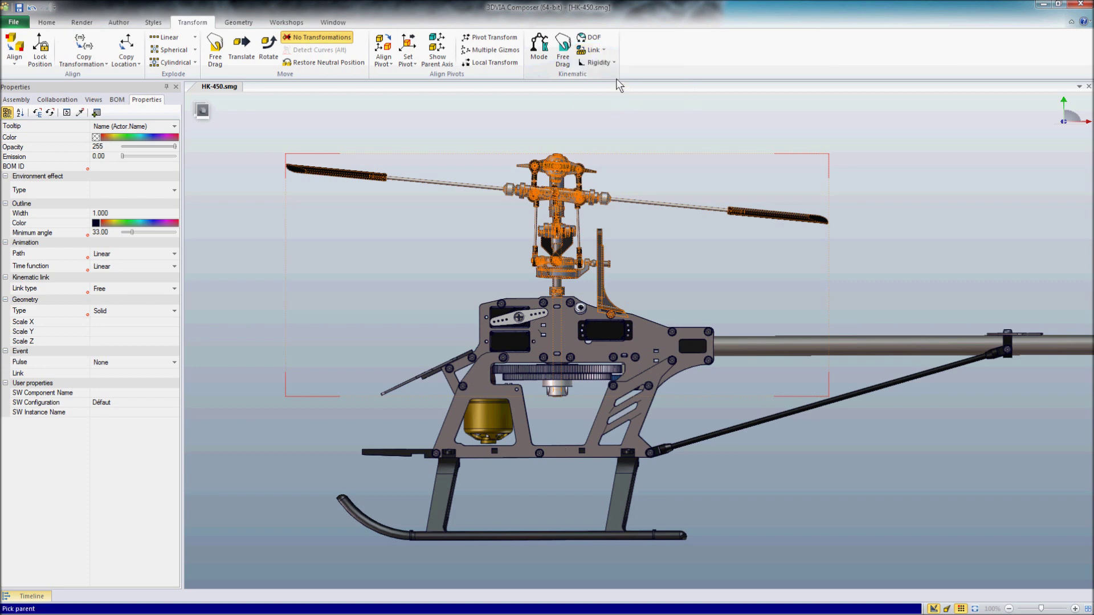
left_click(580, 368)
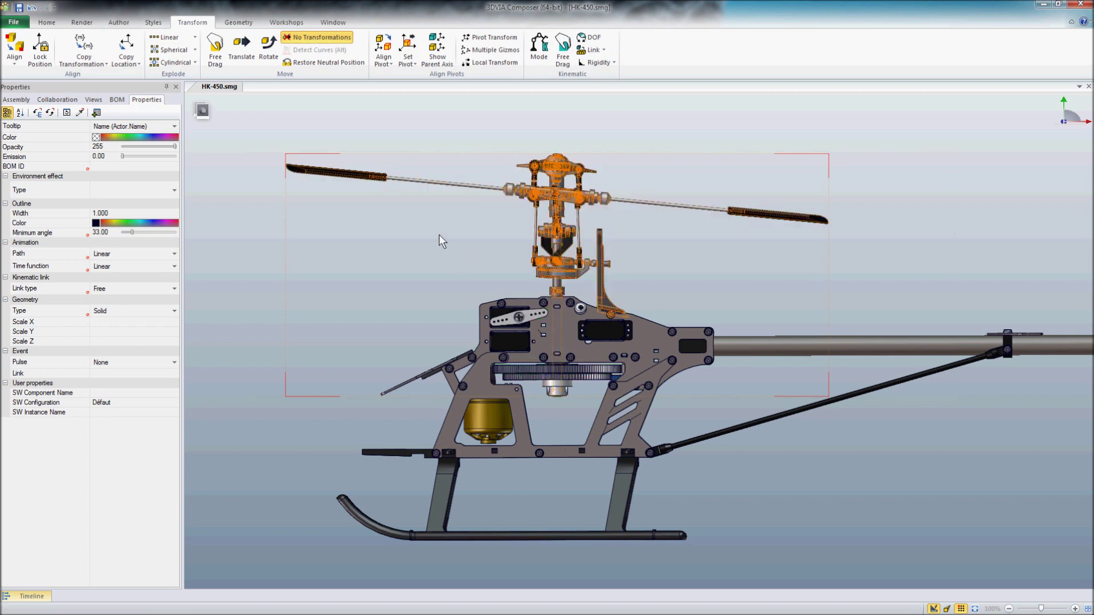
left_click(671, 275)
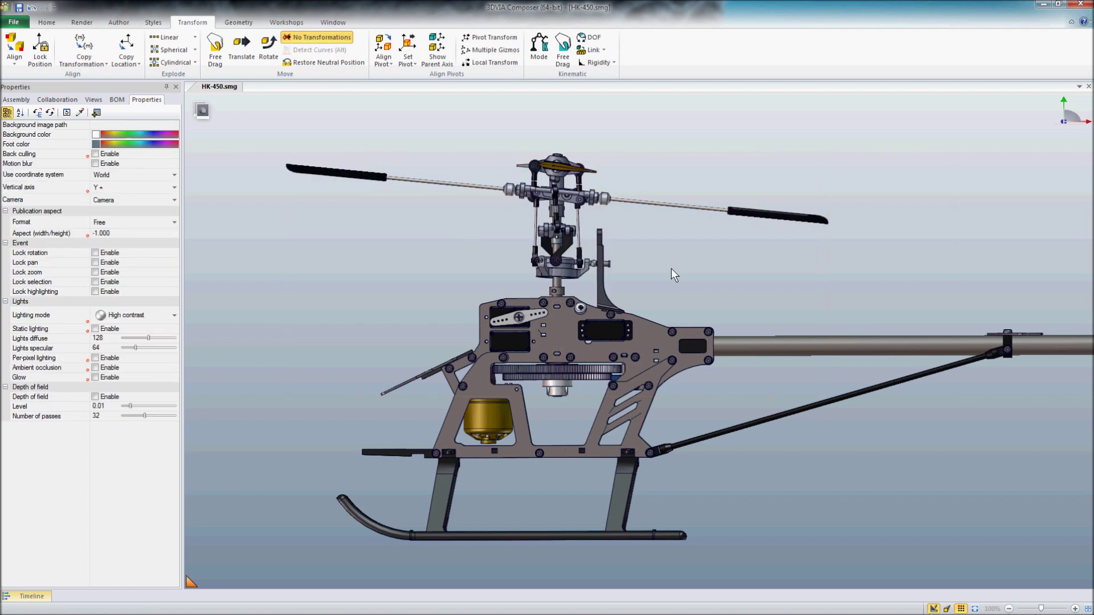
Step: Select Main Drive Gear 150t-1 and inspect its nested children in the Assembly tree
left_click(560, 373)
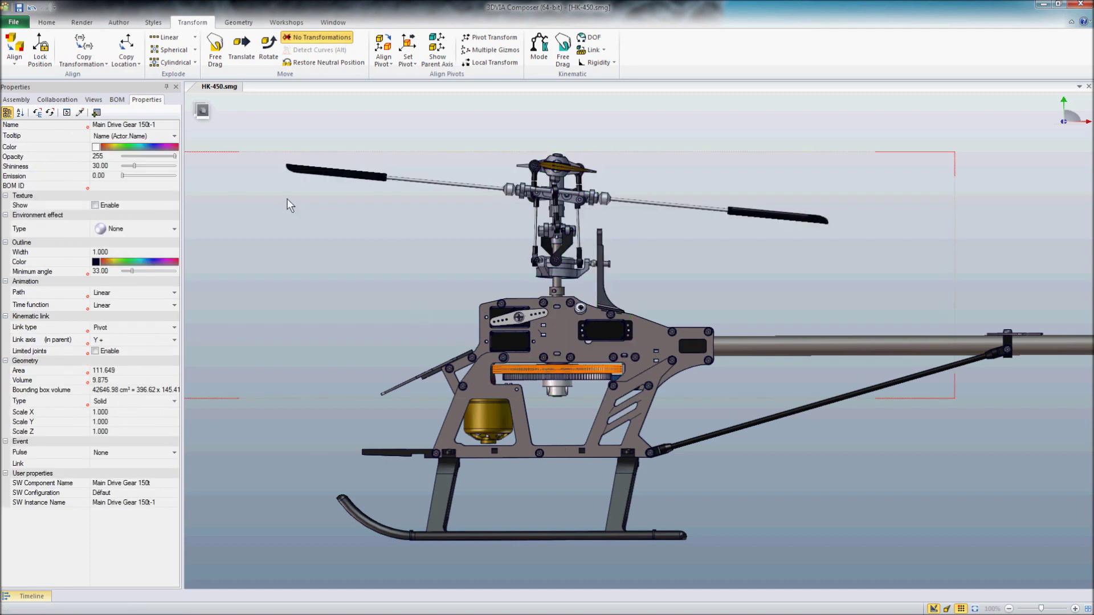
left_click(16, 100)
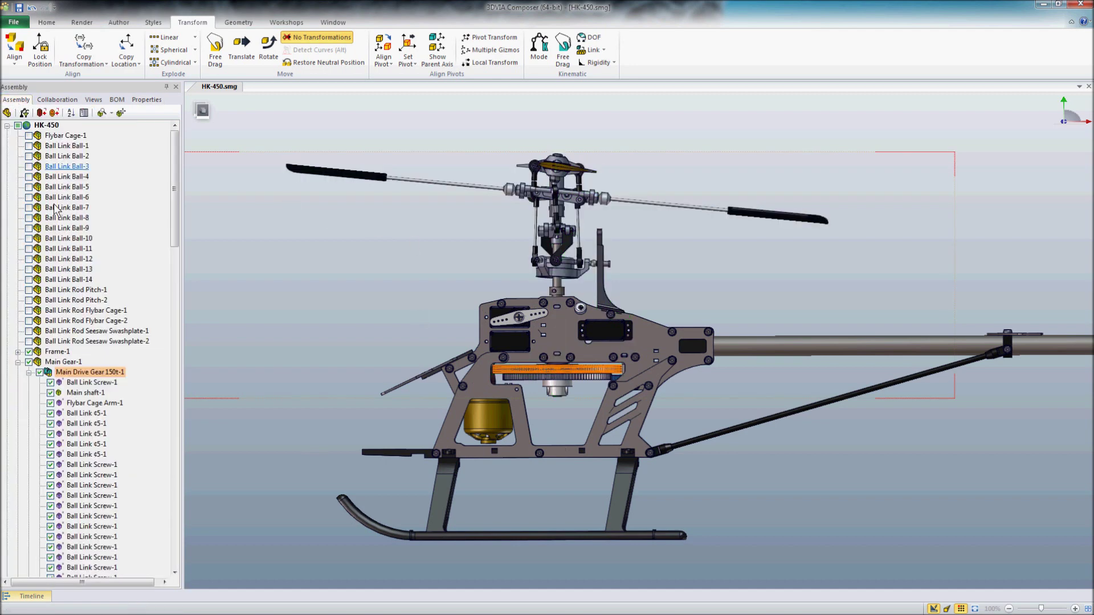
left_click_drag(176, 224, 175, 282)
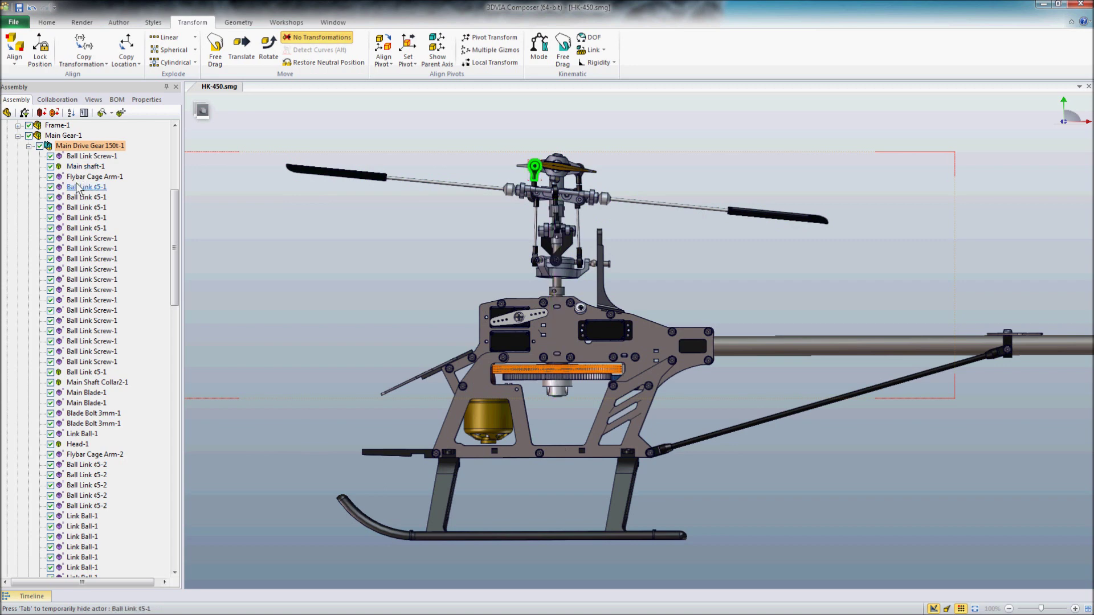
Step: Remove Anti-rotation Bracket-1's parent link with Delete Child Parent
left_click(142, 100)
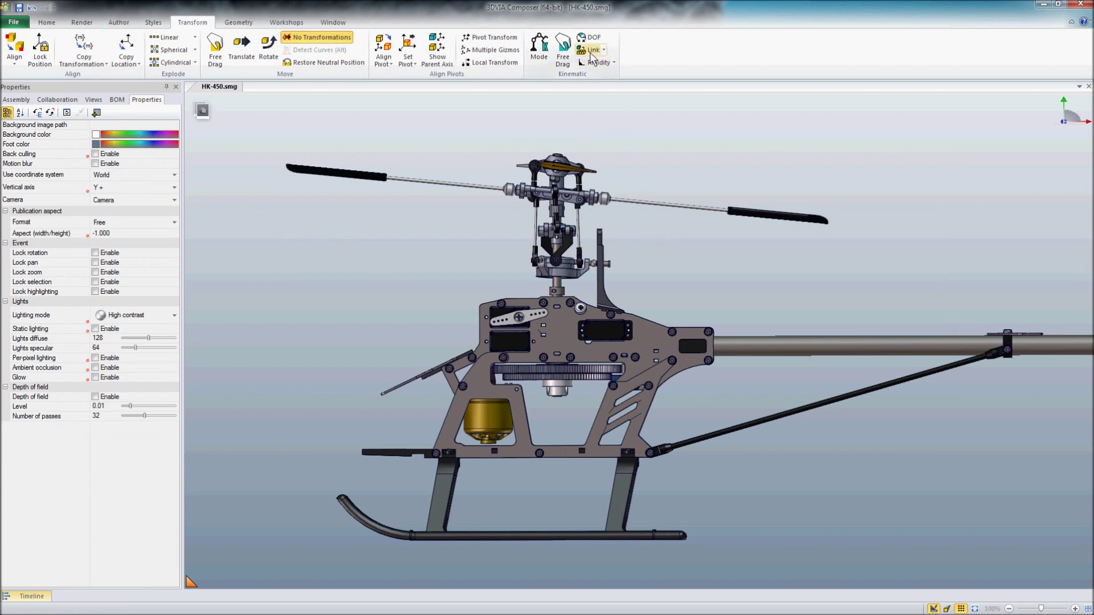
left_click(601, 286)
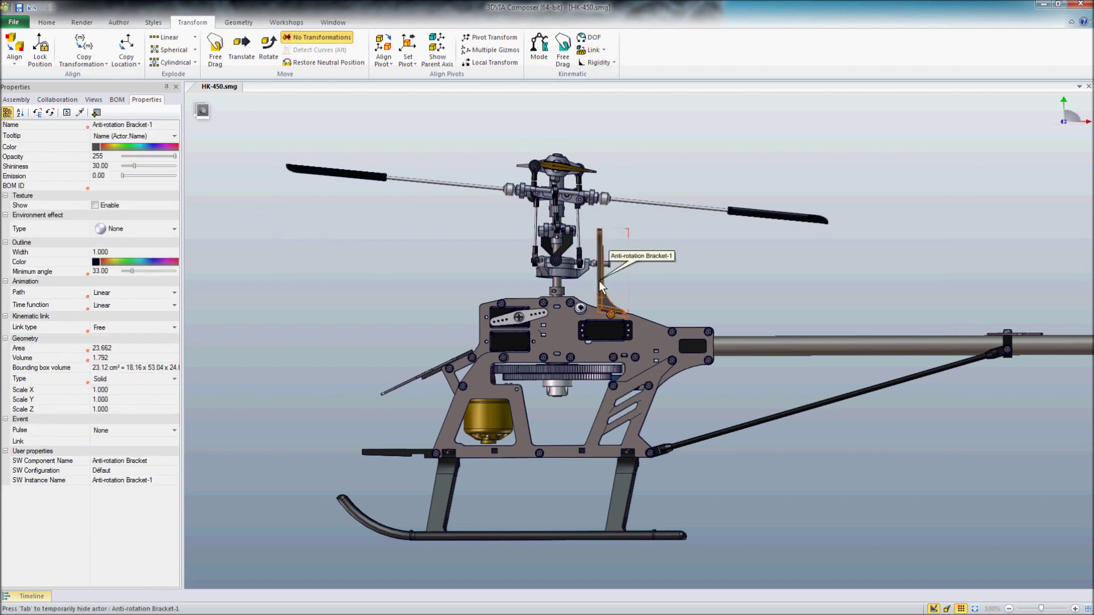
left_click(592, 49)
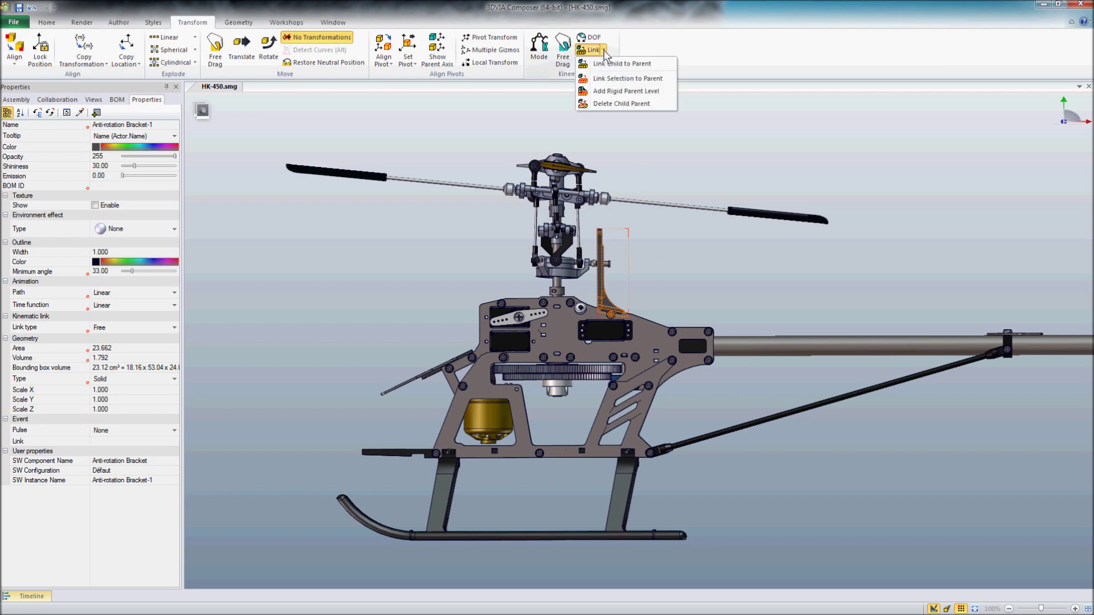
left_click(621, 104)
left_click(679, 264)
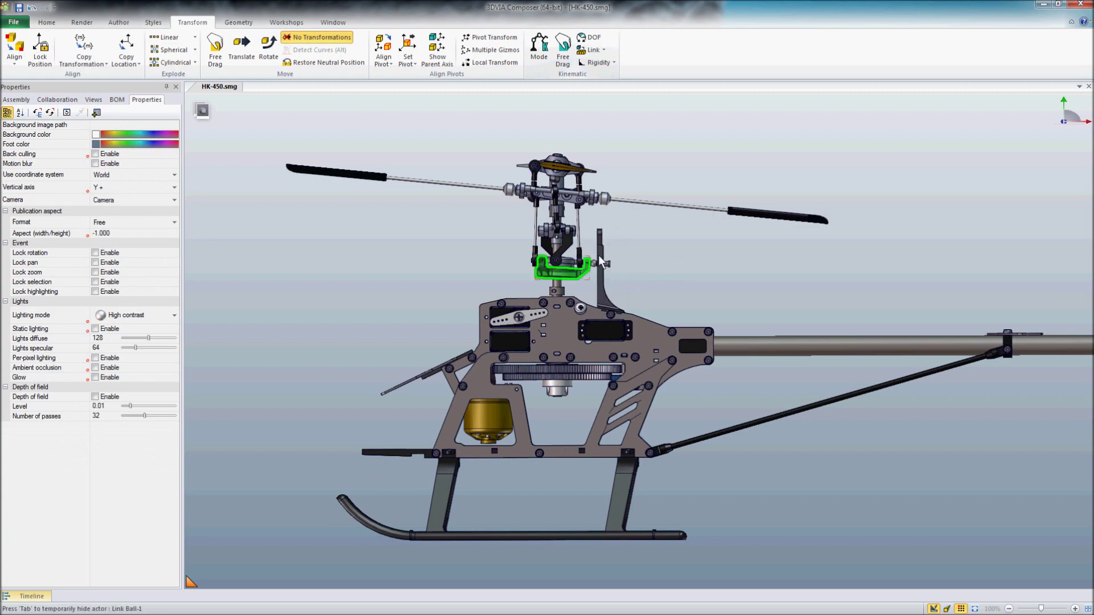
mouse_move(601, 272)
left_mouse_down()
mouse_move(572, 278)
mouse_move(592, 261)
left_mouse_up()
Step: Select the swashplate, swashplate screw and Link Ball-1, then delete their child-parent links
scroll(592, 258, "up", 5)
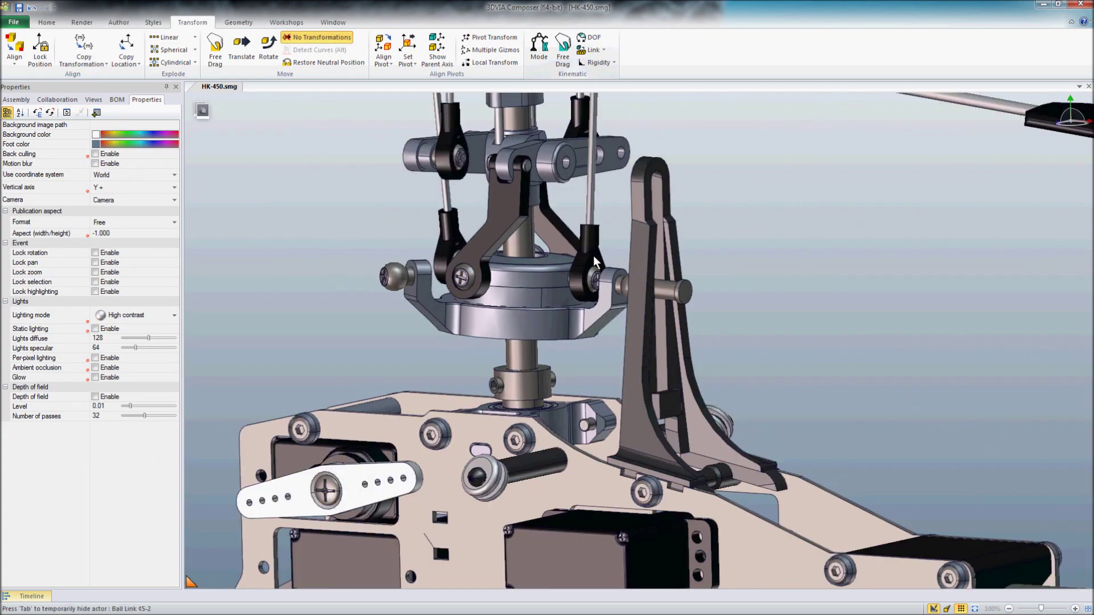
left_click(677, 300)
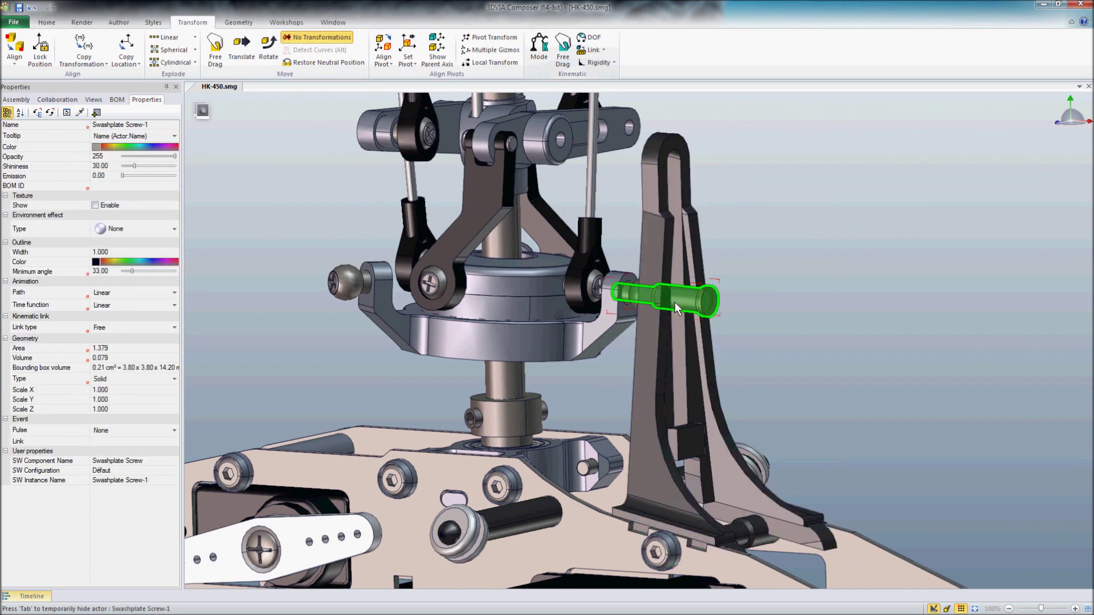
left_click(632, 302, "ctrl")
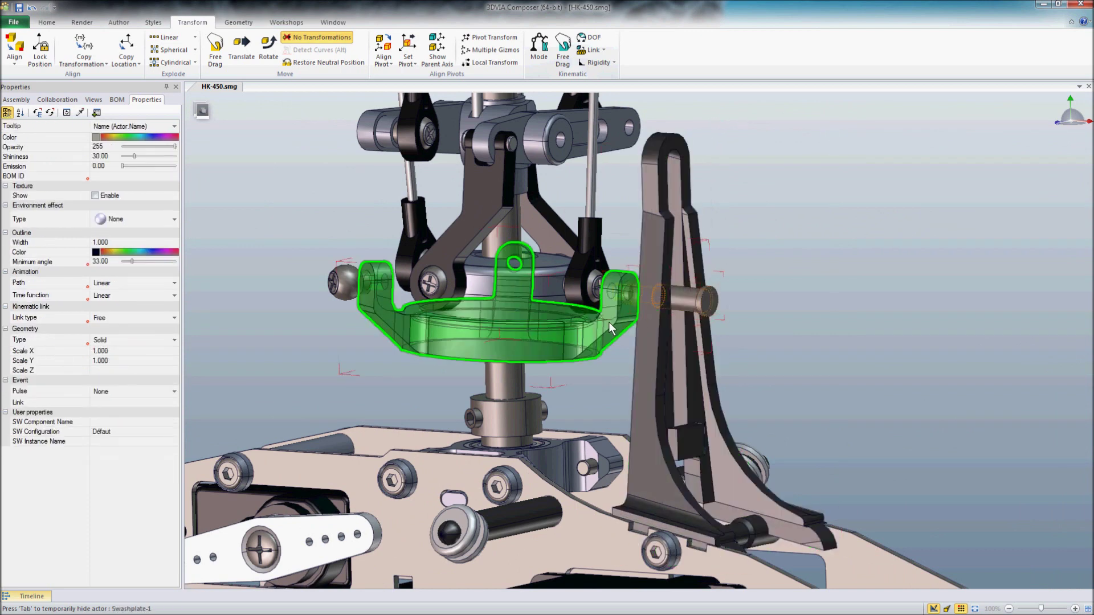
left_click(352, 284, "ctrl")
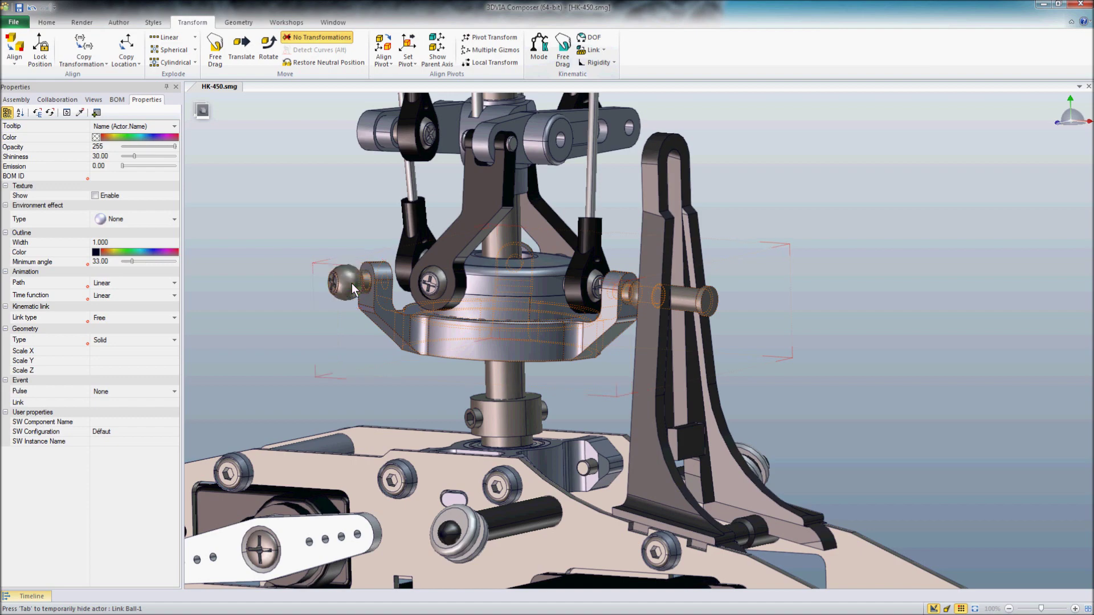
left_click_drag(353, 288, 501, 313)
scroll(501, 313, "down", 2)
scroll(347, 339, "up", 6)
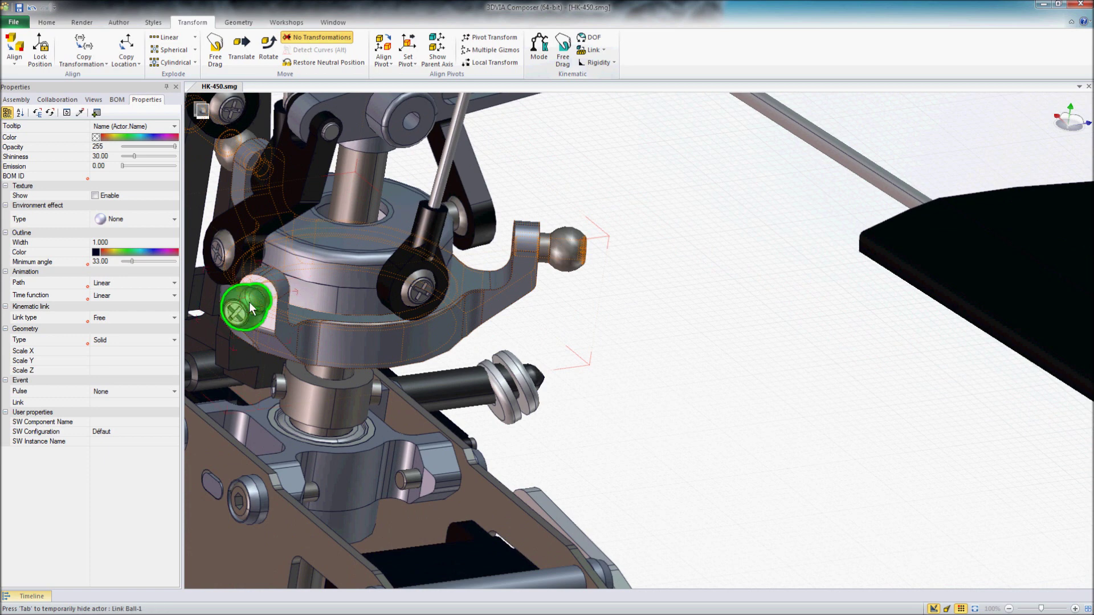
left_click(592, 49)
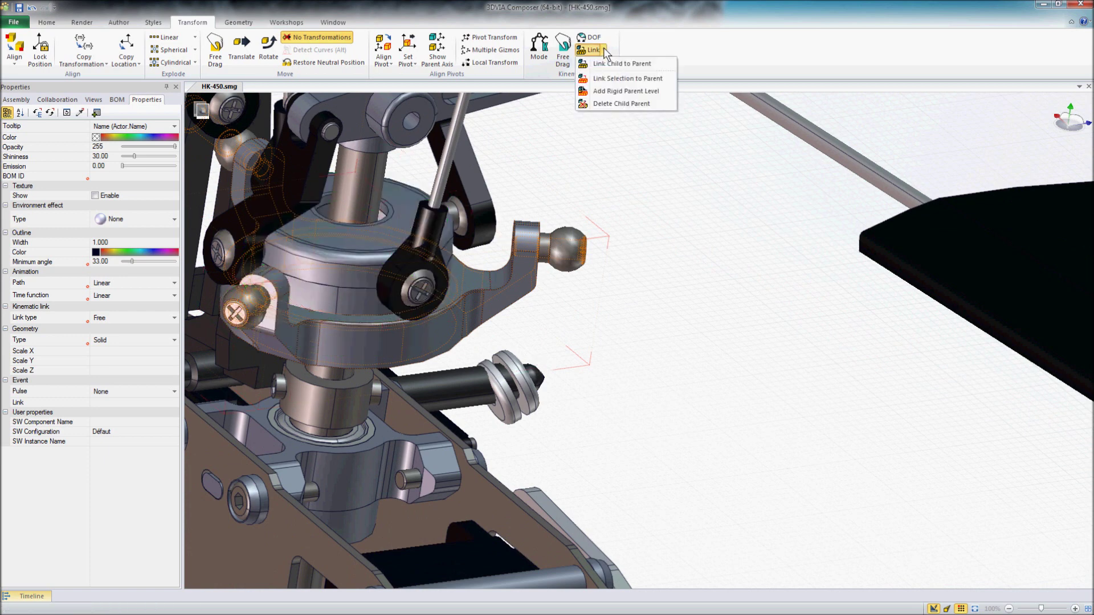
left_click(621, 105)
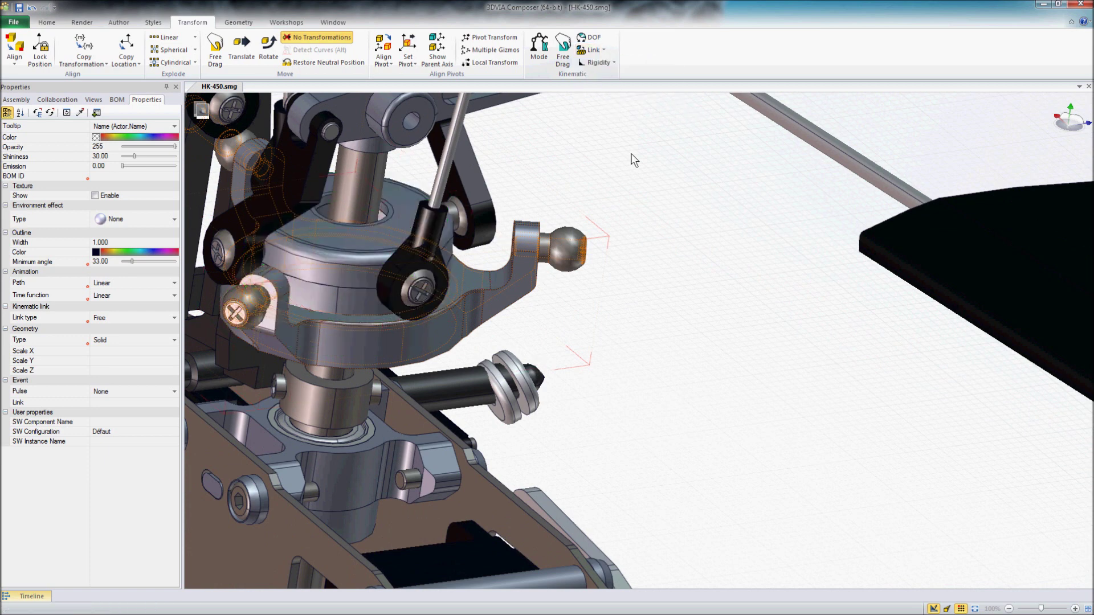
left_click(660, 212)
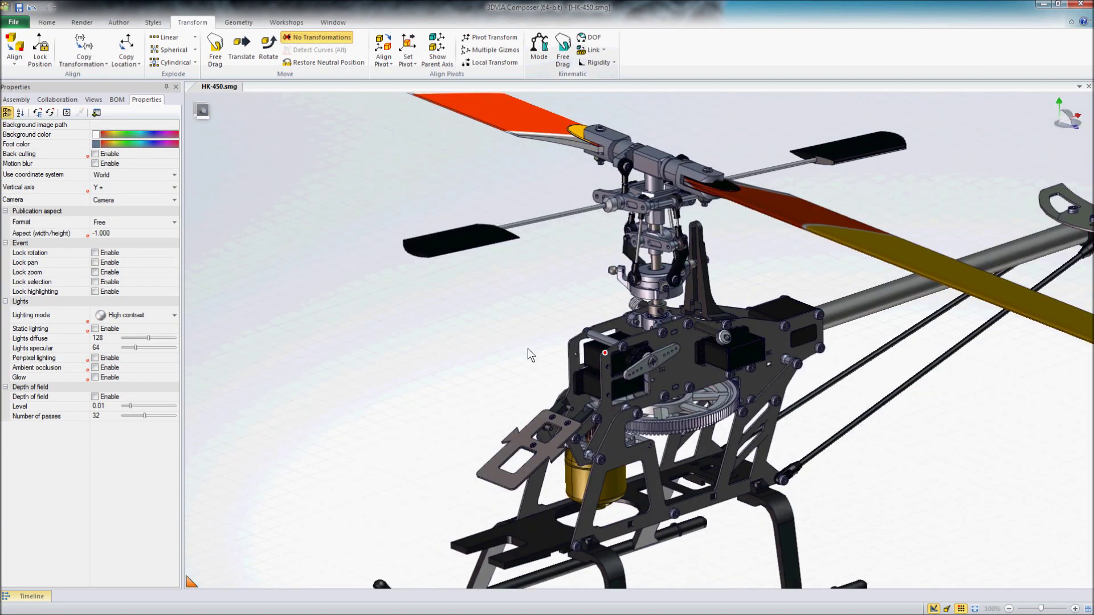
Step: Rotate the main drive gear about its Y pivot so the linked rotor head and blades swing with it
scroll(587, 348, "up", 5)
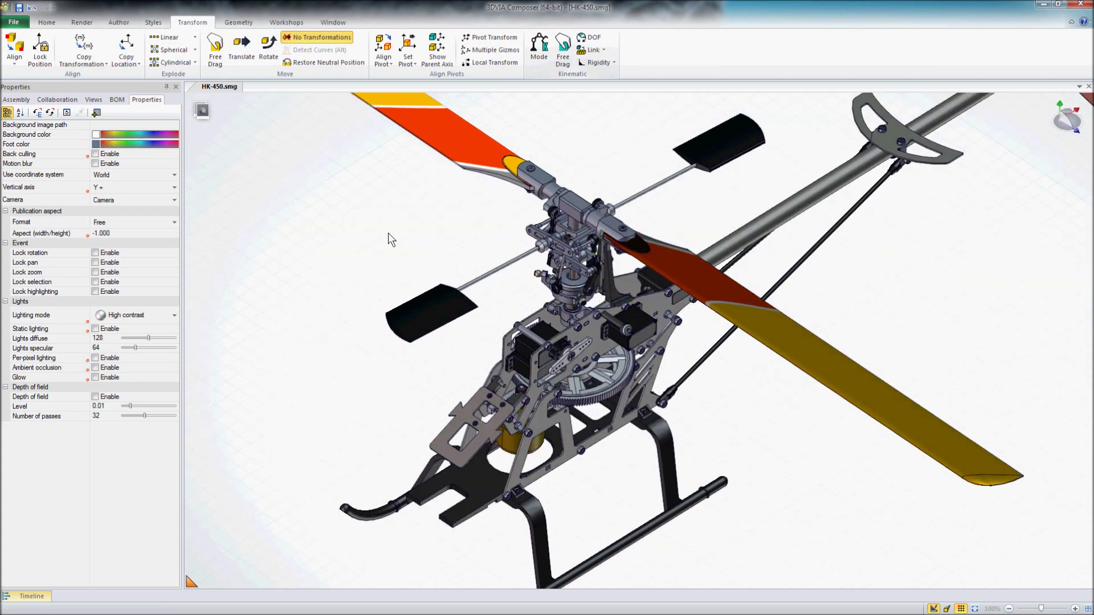
left_click(269, 48)
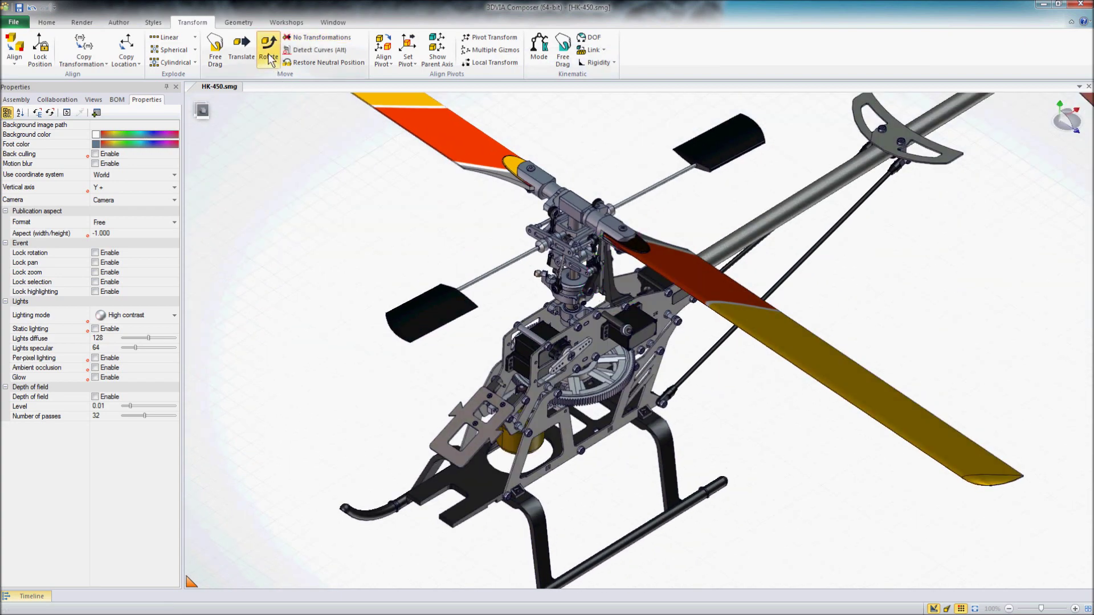
left_click(607, 388)
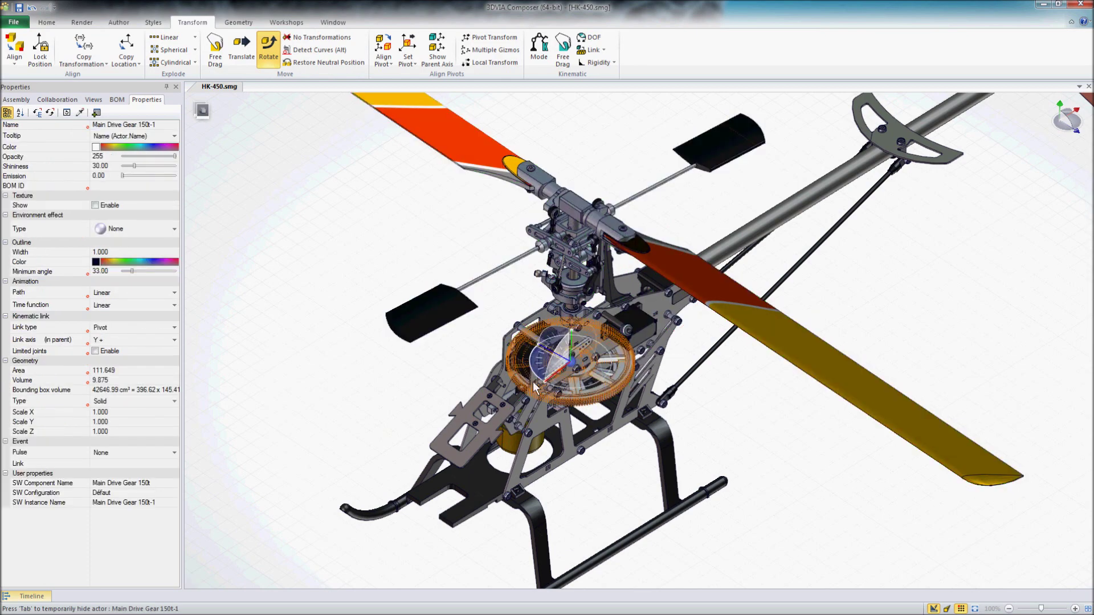
mouse_move(535, 388)
left_mouse_down()
mouse_move(489, 345)
mouse_move(471, 308)
mouse_move(478, 240)
mouse_move(608, 215)
mouse_move(661, 218)
mouse_move(692, 288)
mouse_move(688, 363)
mouse_move(615, 432)
mouse_move(576, 440)
mouse_move(527, 425)
mouse_move(491, 398)
mouse_move(477, 364)
mouse_move(486, 377)
mouse_move(580, 390)
mouse_move(630, 358)
mouse_move(673, 298)
mouse_move(660, 255)
mouse_move(472, 233)
mouse_move(422, 294)
mouse_move(459, 374)
mouse_move(532, 388)
left_mouse_up()
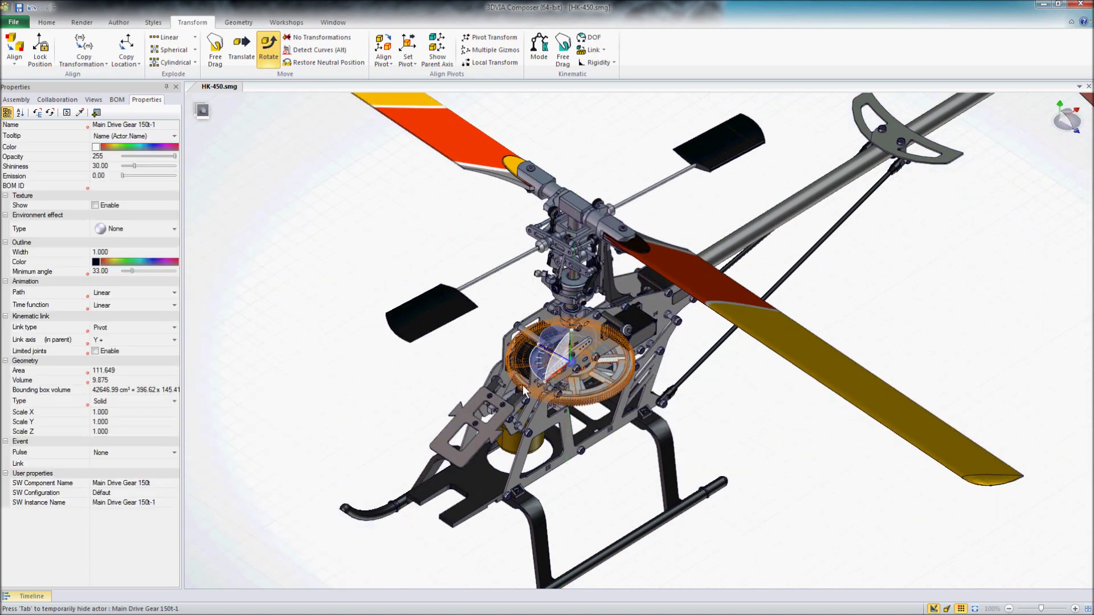
left_click(753, 422)
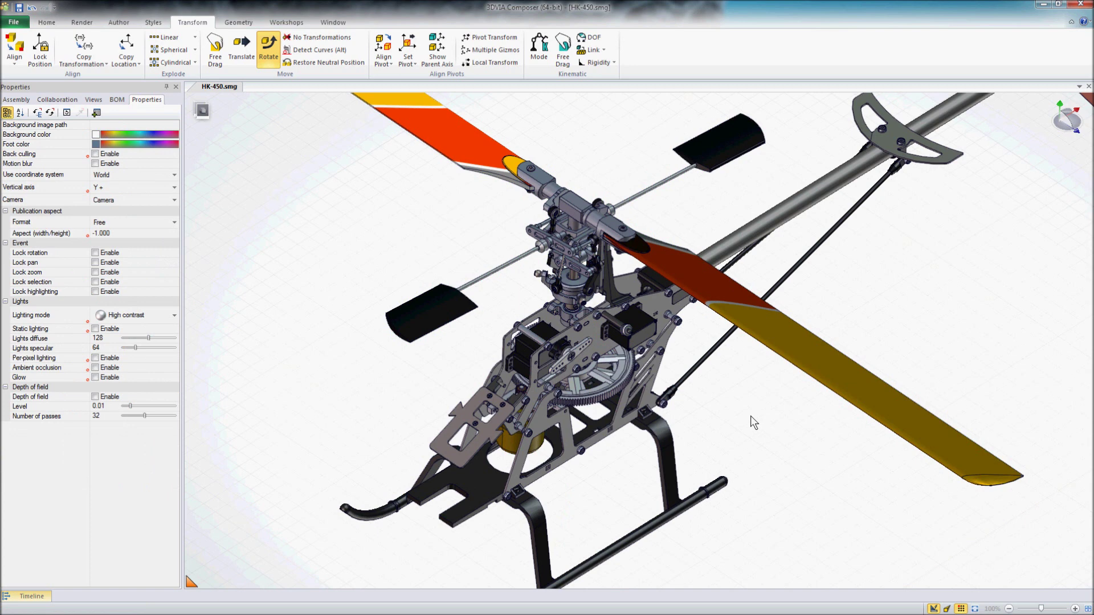